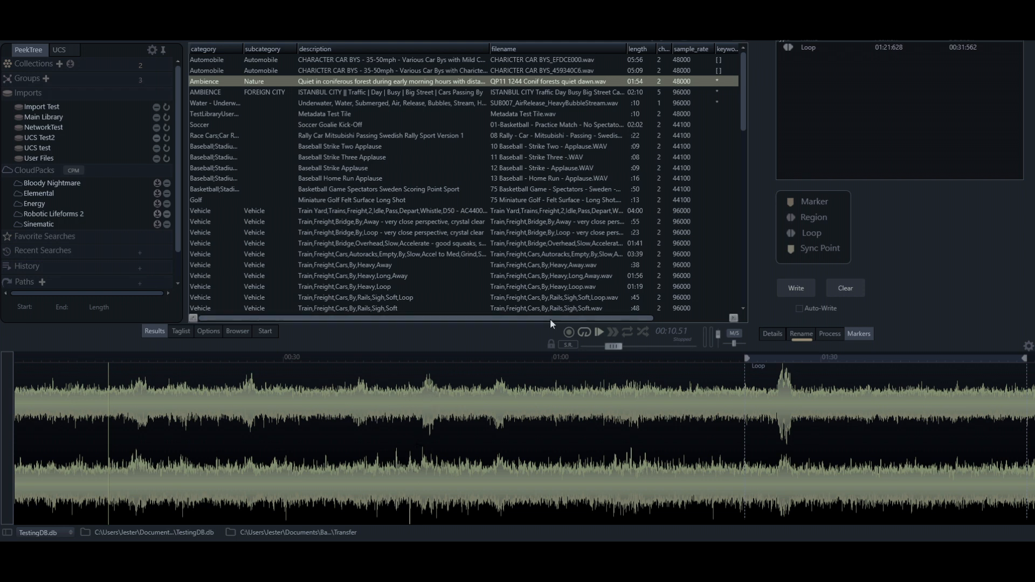
Load the mono SUB007_AirRelease_HeavyBubbleStream.wav and then the five-channel ISTANBUL CITY recording, and enlarge the waveform area.
click(686, 102)
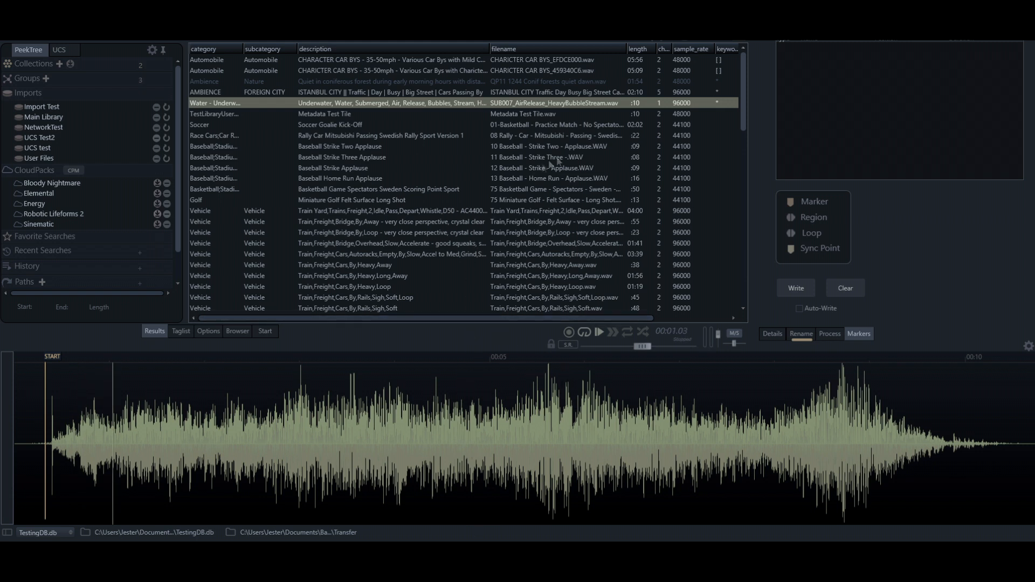
click(667, 93)
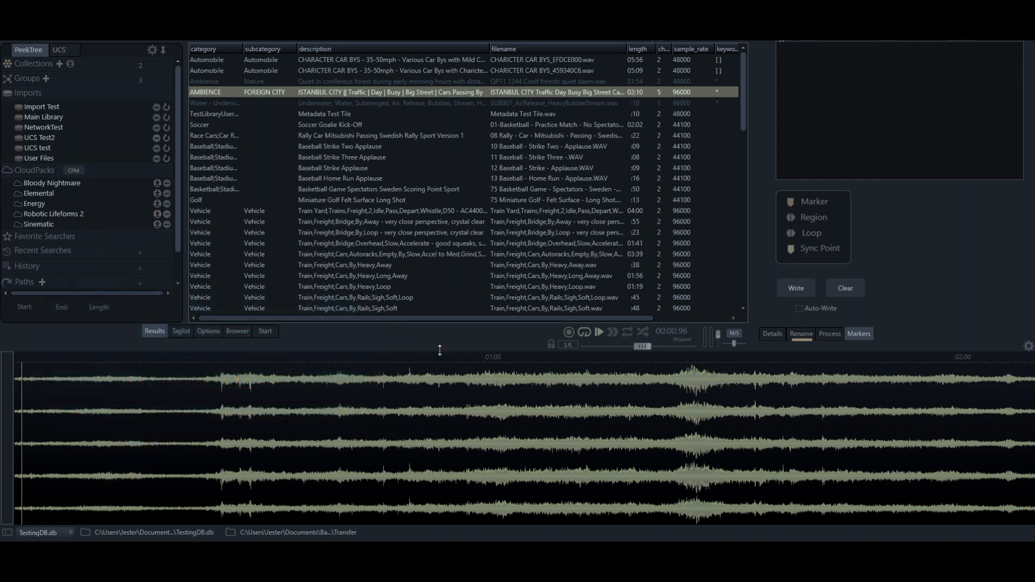
mouse_move(447, 350)
mouse_down()
mouse_move(437, 291)
mouse_move(435, 335)
mouse_up()
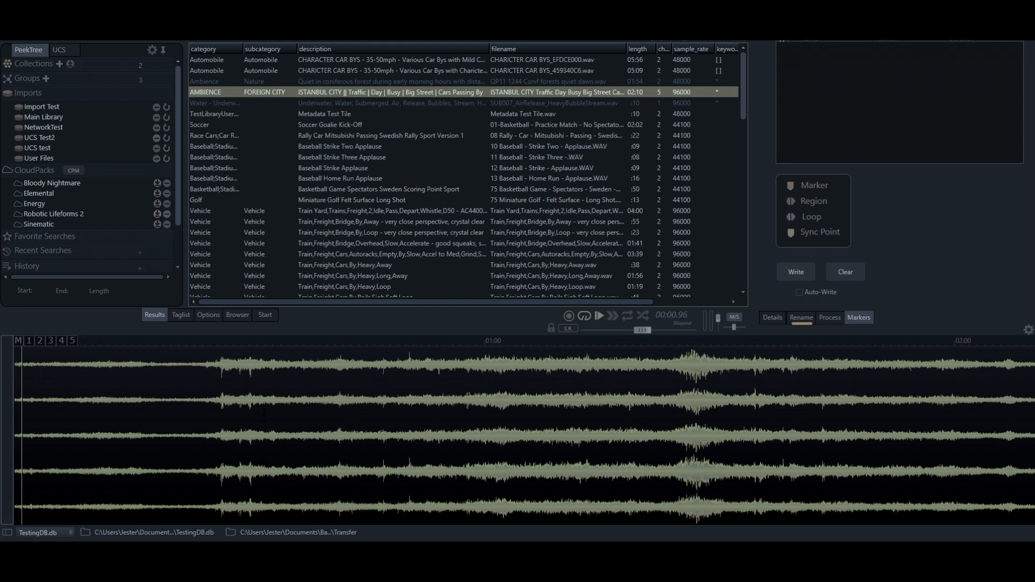
Extract channels 1 to 4 of the ISTANBUL CITY file individually, sum it to mono, and revert to the original channels.
click(30, 341)
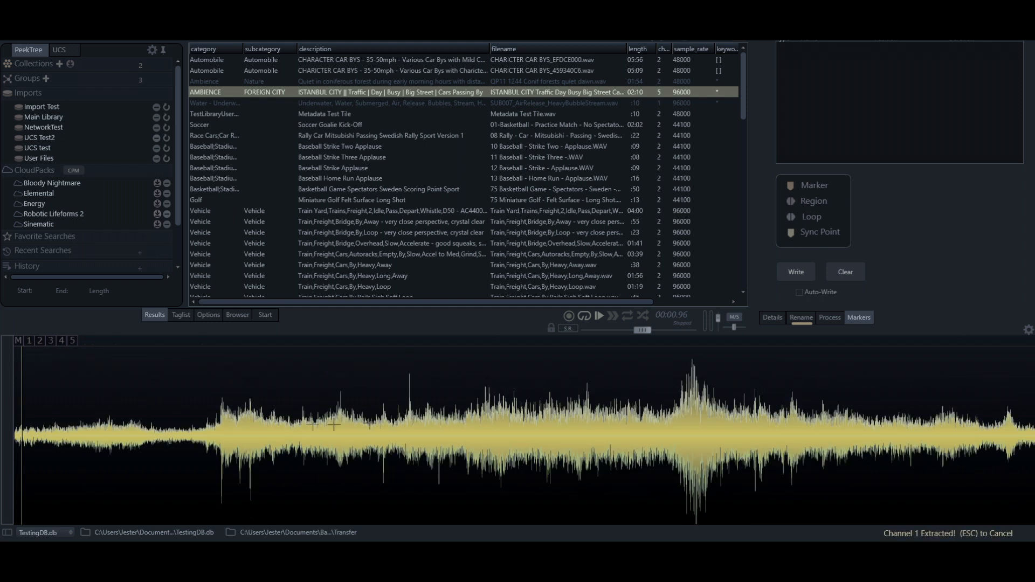
click(40, 341)
click(51, 341)
click(62, 341)
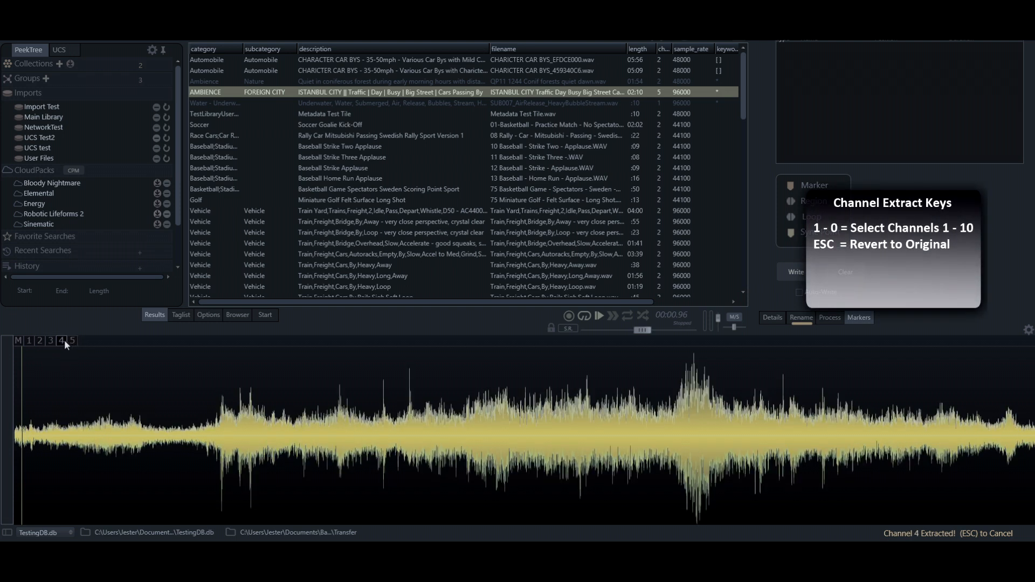
key(1)
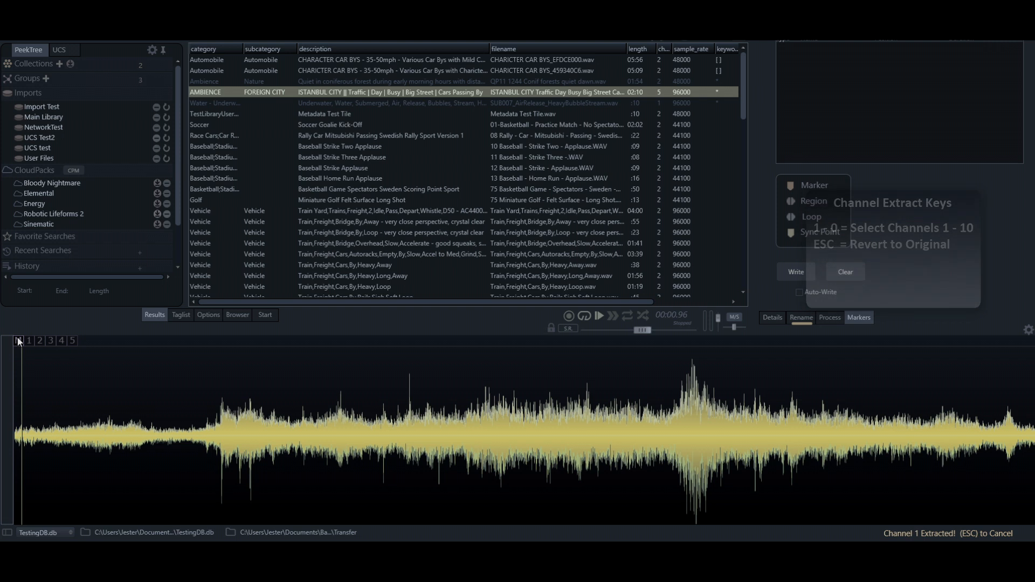
key(m)
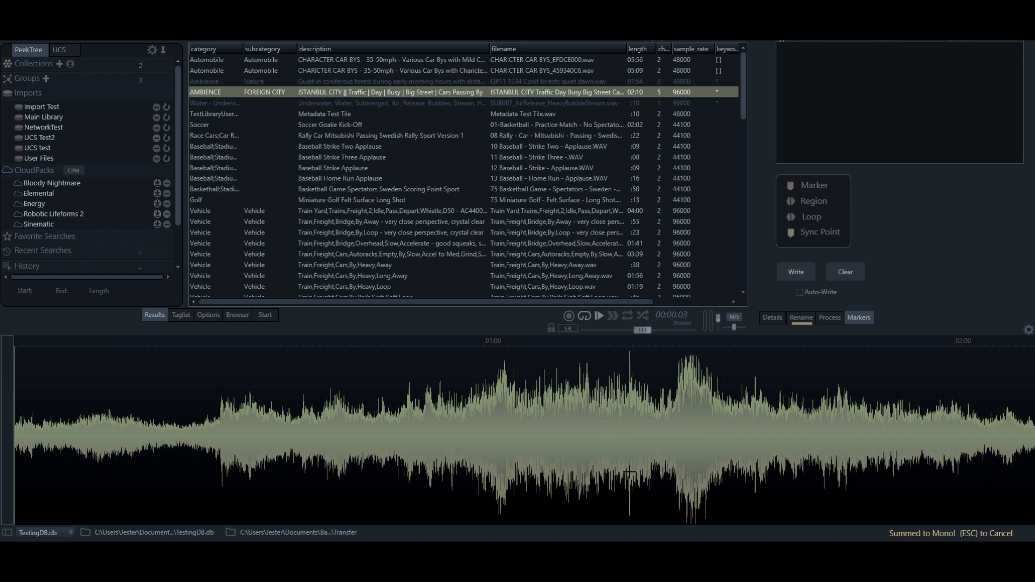
key(Escape)
Load CHARICTER CAR BYS_EFDCE000.wav and zoom its waveform amplitude in and out, finishing at 60%.
click(509, 61)
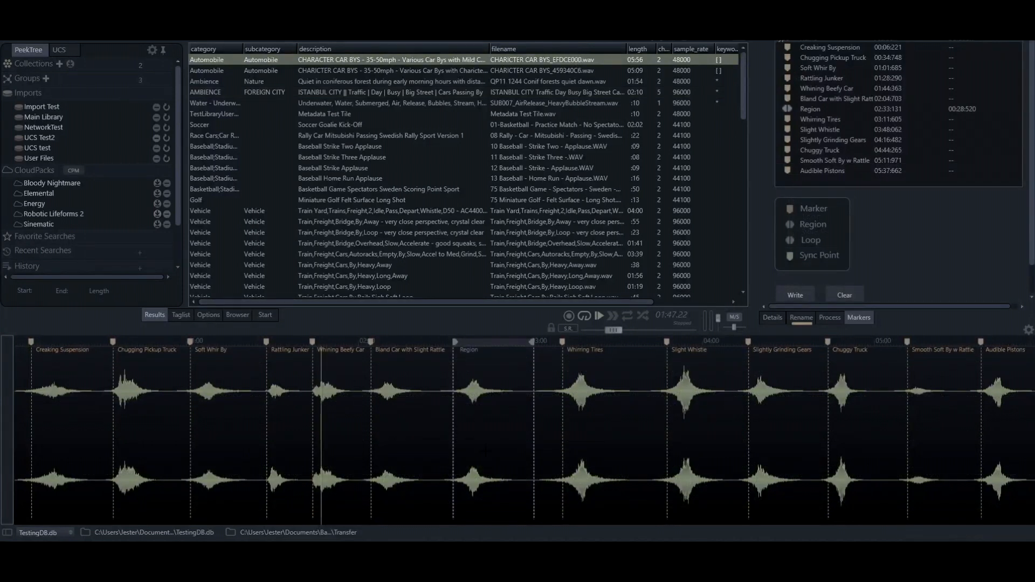
scroll(486, 450, up, 5)
scroll(486, 450, down, 5)
scroll(485, 450, up, 4)
scroll(486, 450, down, 2)
scroll(485, 450, up, 4)
scroll(485, 450, down, 3)
scroll(486, 450, down, 2)
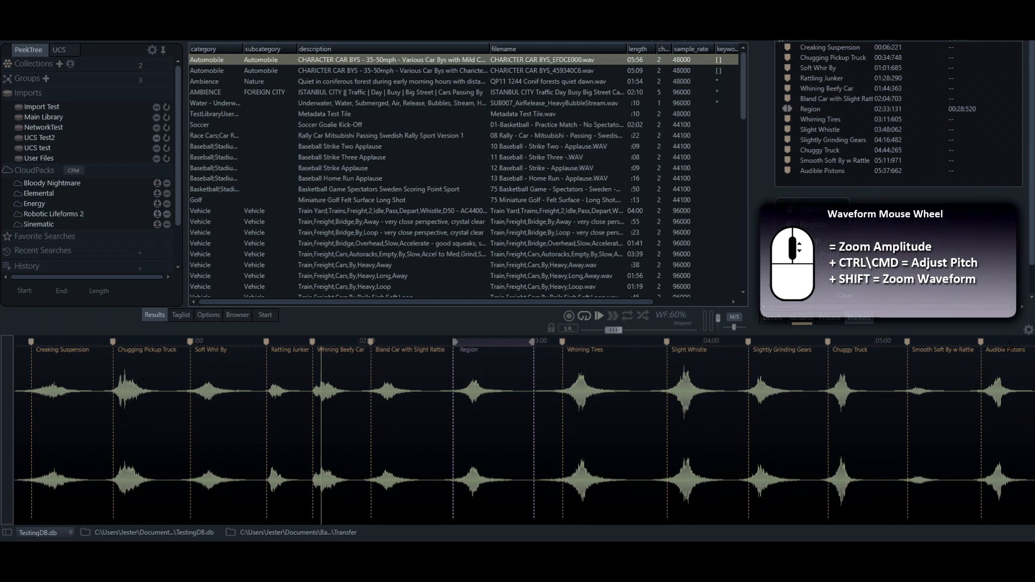
click(1029, 332)
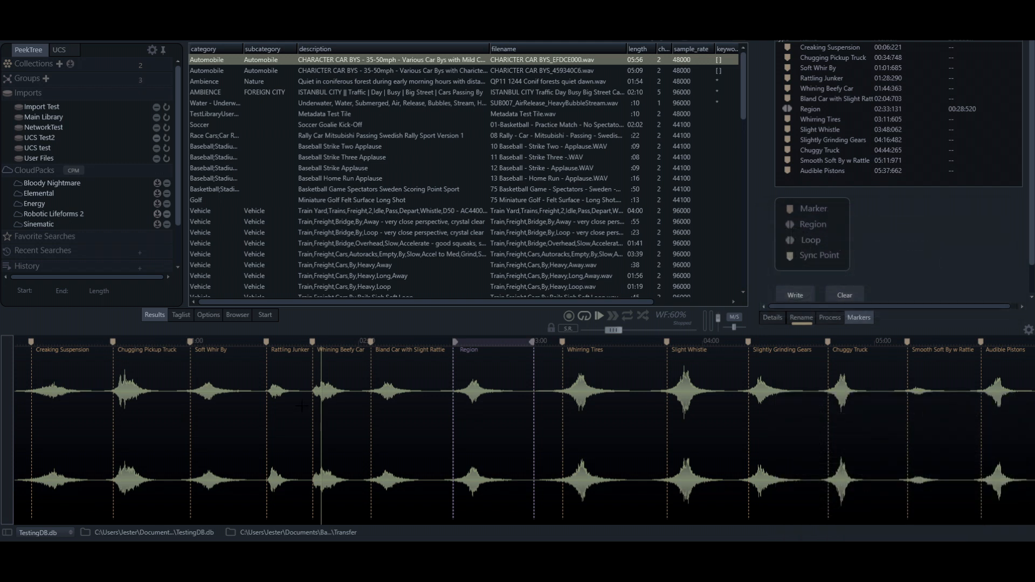
Zoom the waveform to about 100.6 to 144.8 seconds, show the whole file again, and start playback inside the Region section.
drag(301, 406, 428, 426)
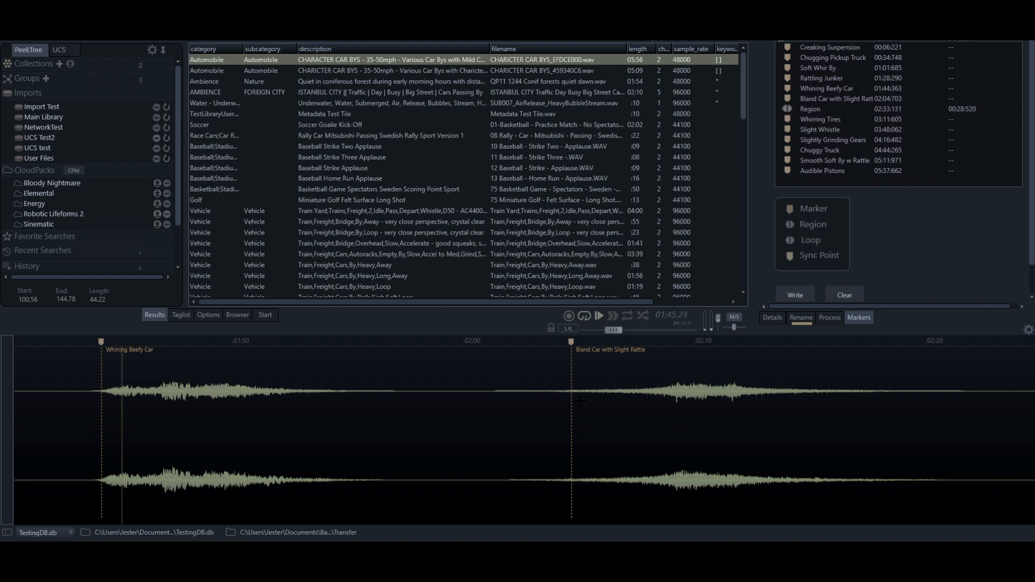
key(a)
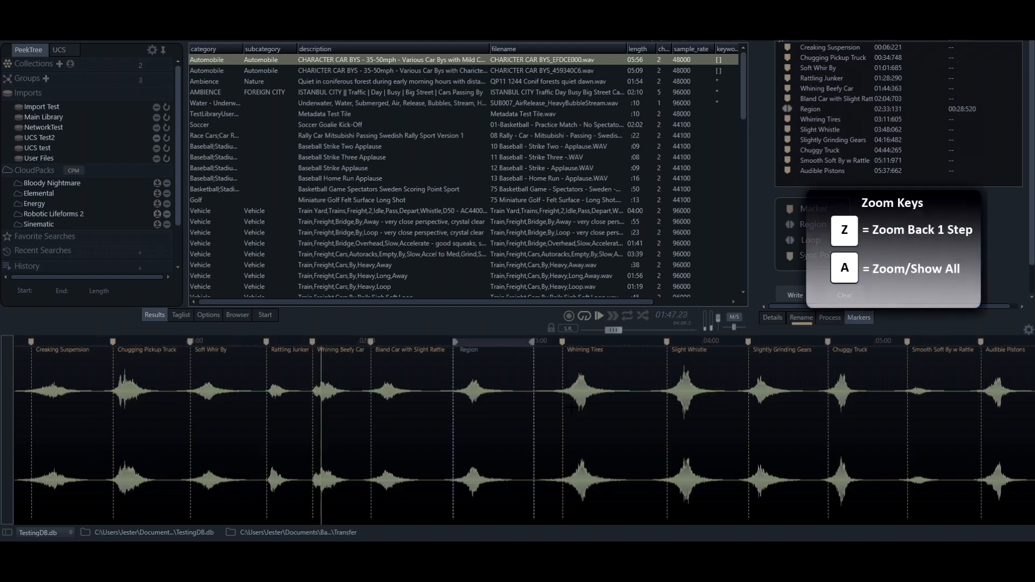
click(505, 443)
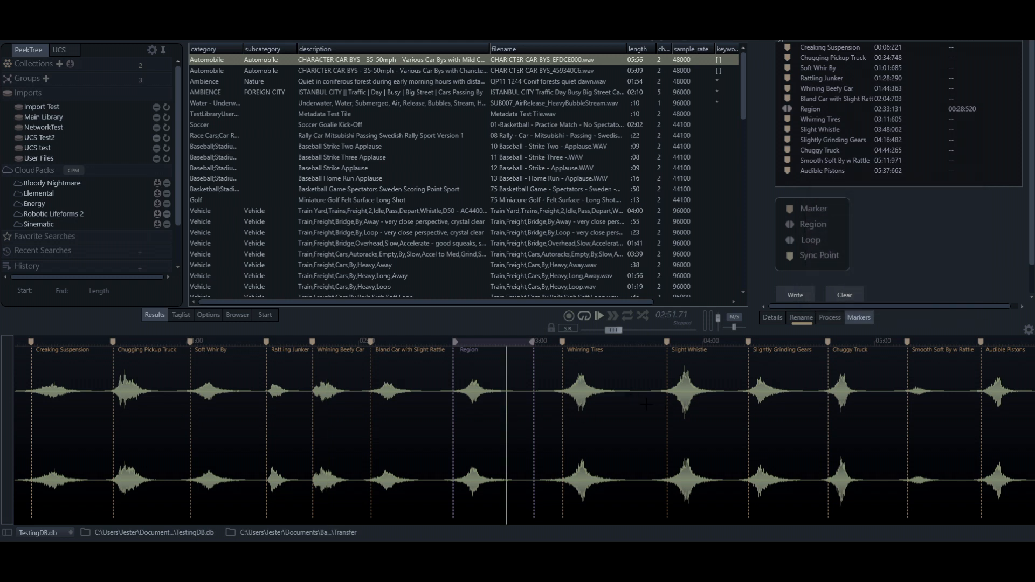
Select about 177 to 221 seconds around Whirring Tires, extend its end to about 222, and shift the selection to start at about 214.5.
drag(646, 403, 522, 431)
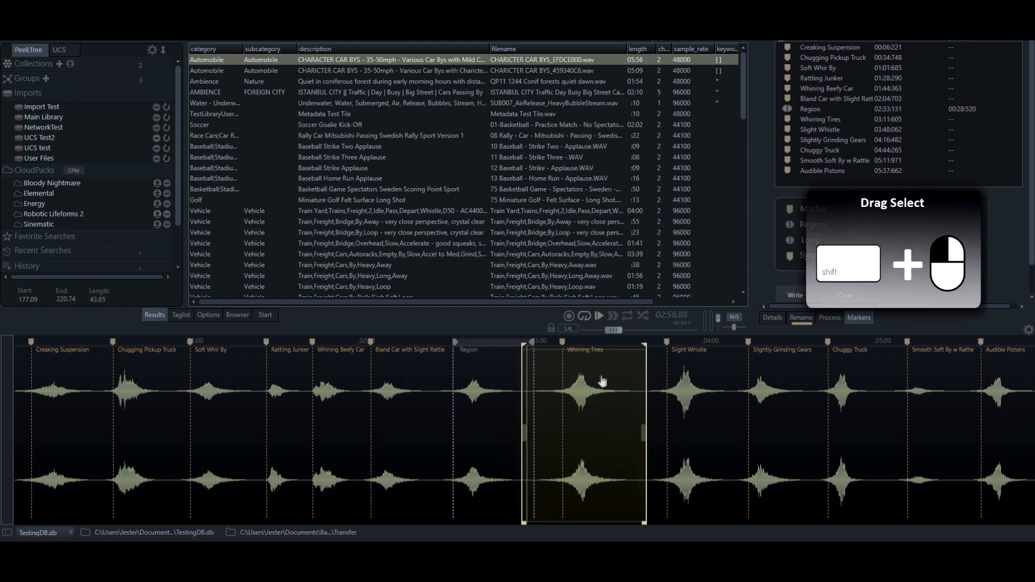
mouse_move(644, 433)
mouse_down()
mouse_move(664, 433)
mouse_move(648, 433)
mouse_up()
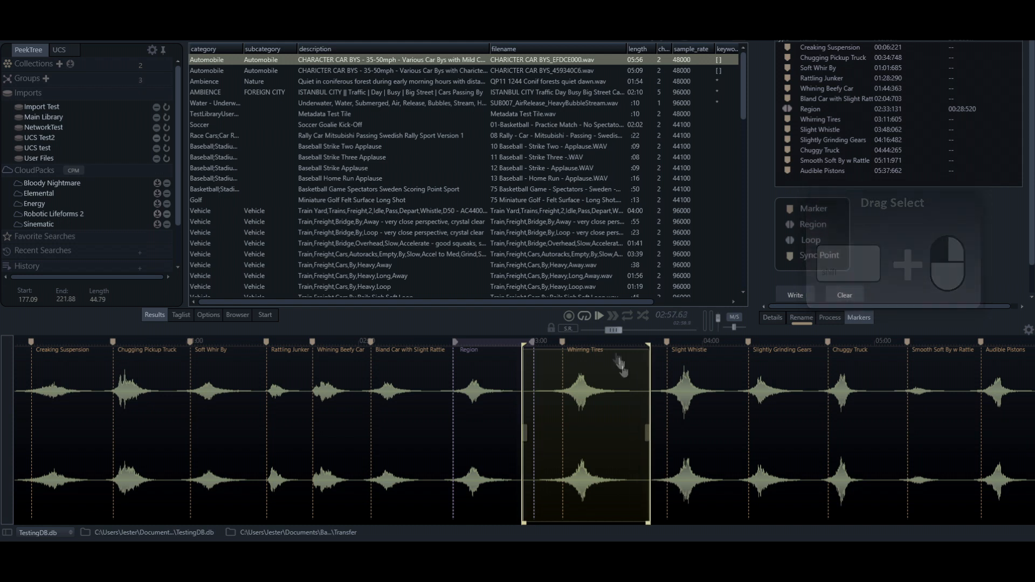
drag(561, 347, 695, 339)
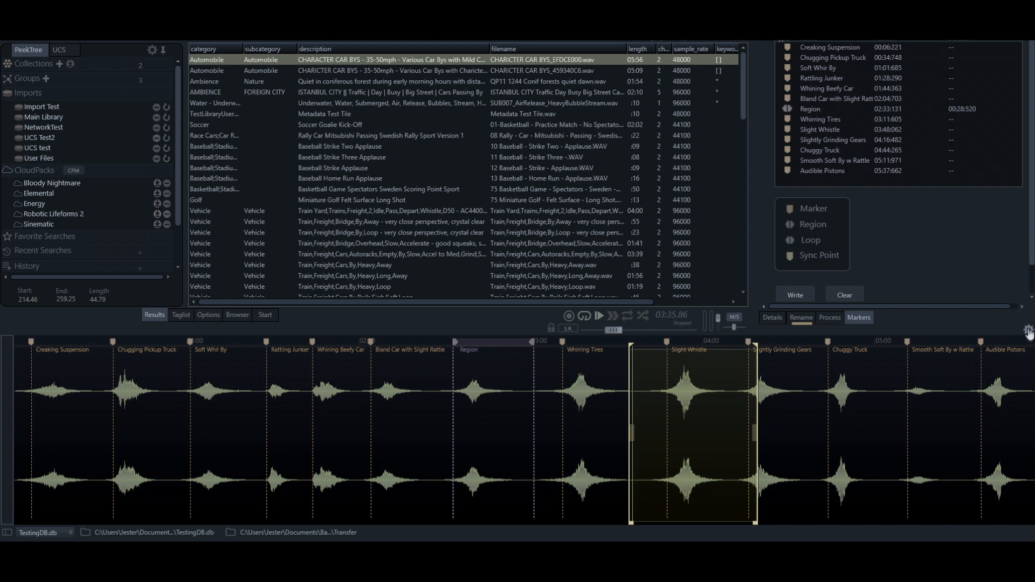
Zoom the waveform to about 272 to 326 seconds, then turn on the Disable Waveform Zoom option.
drag(794, 401, 946, 404)
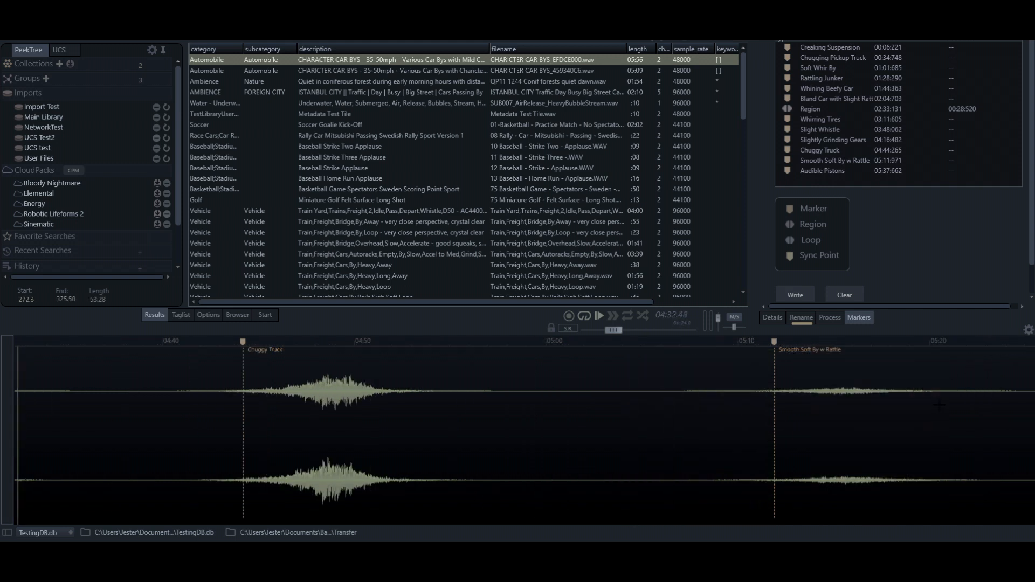
click(1029, 329)
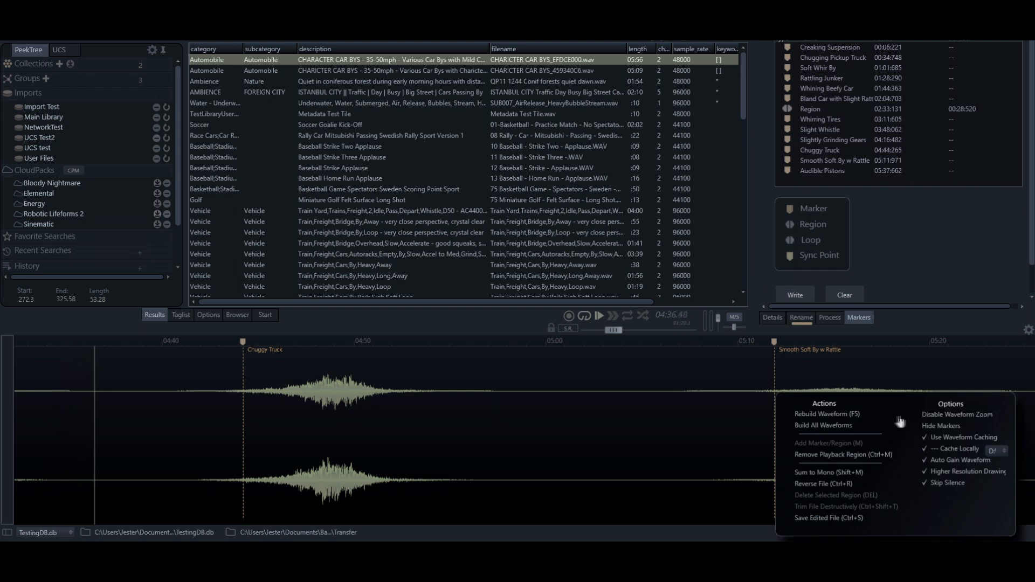
click(935, 419)
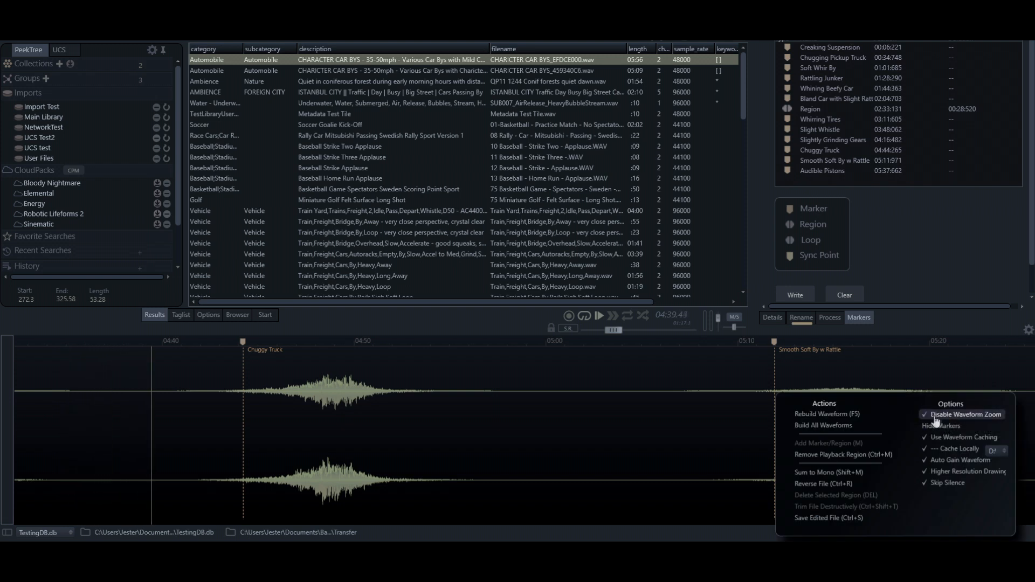
Select about 180.4 to 220.7 seconds around the Whirring Tires marker directly on the waveform and shift the selection toward Slight Whistle.
click(647, 434)
drag(646, 407, 533, 410)
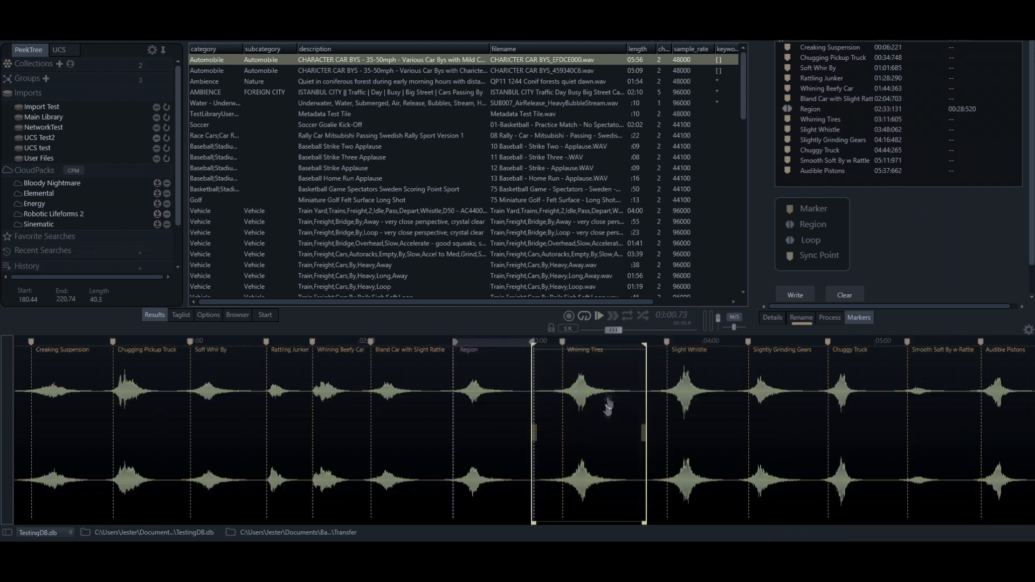
drag(579, 344, 640, 341)
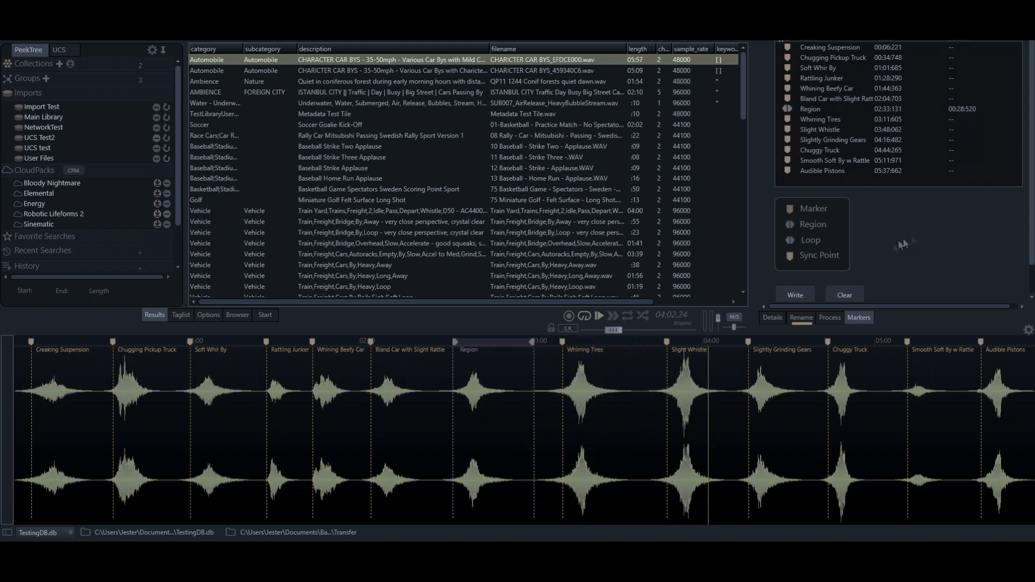
Start playback at the Whirring Tires peak, then pause and resume it.
click(585, 396)
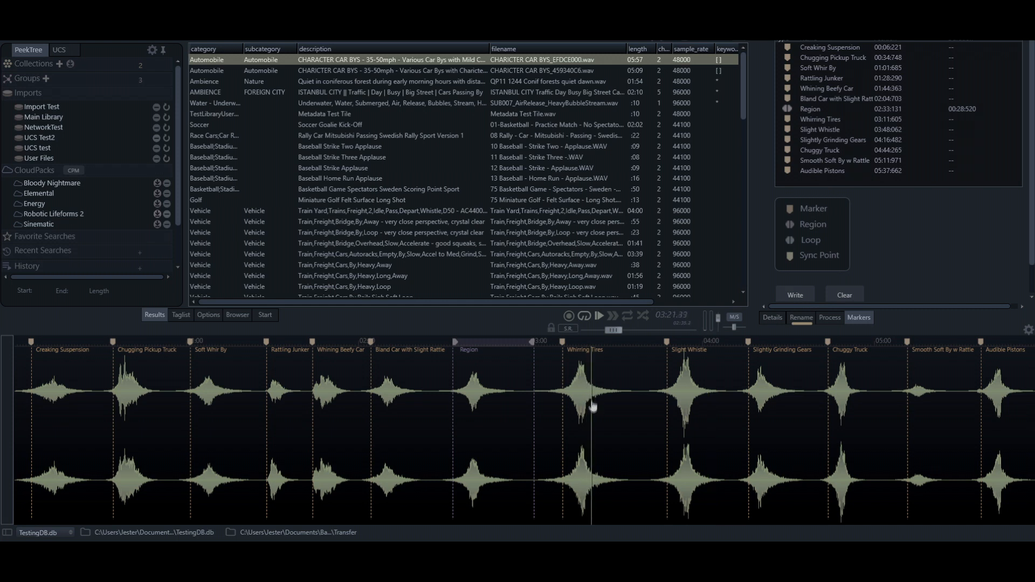
key(space)
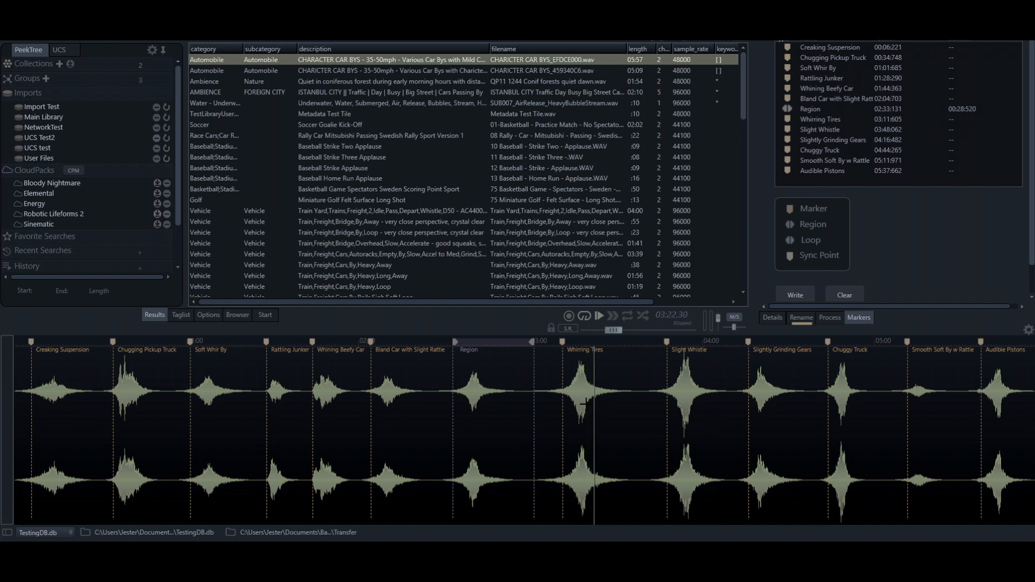
key(space)
key(space)
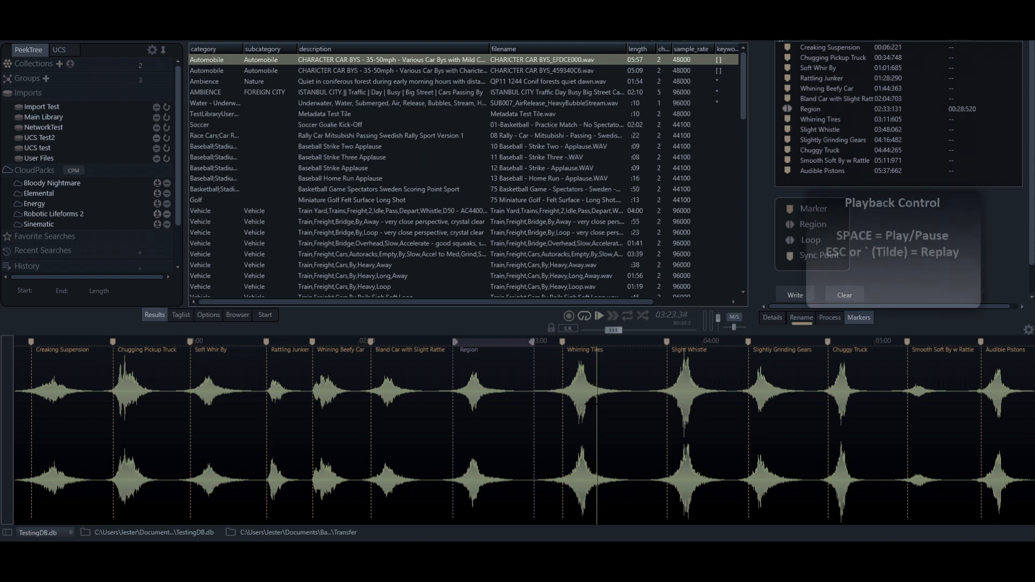
Select about 185 to 216.7 seconds around Whirring Tires, then play from the Bland Car with Slight Rattle marker and the Region.
drag(635, 394, 546, 397)
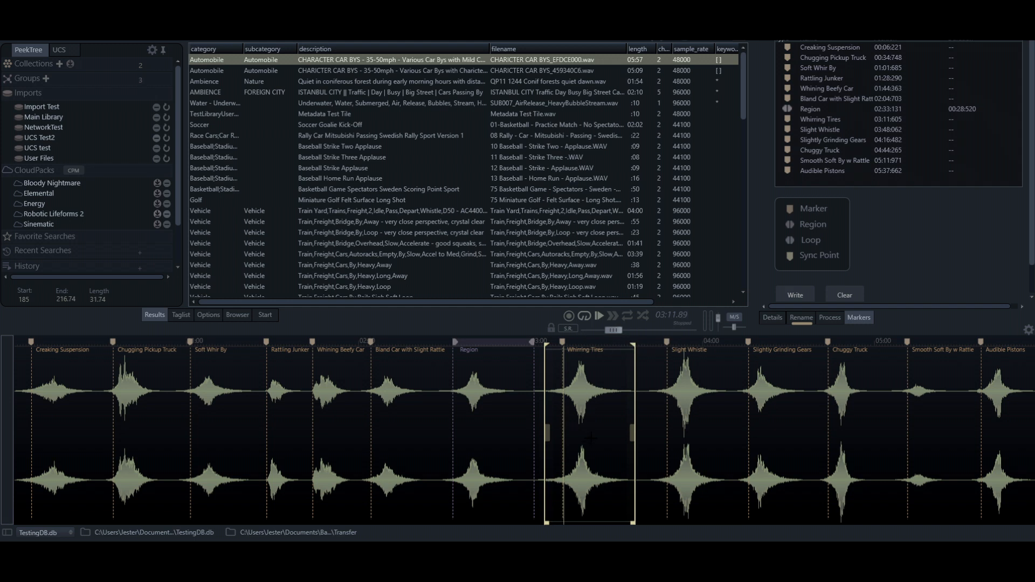
click(371, 341)
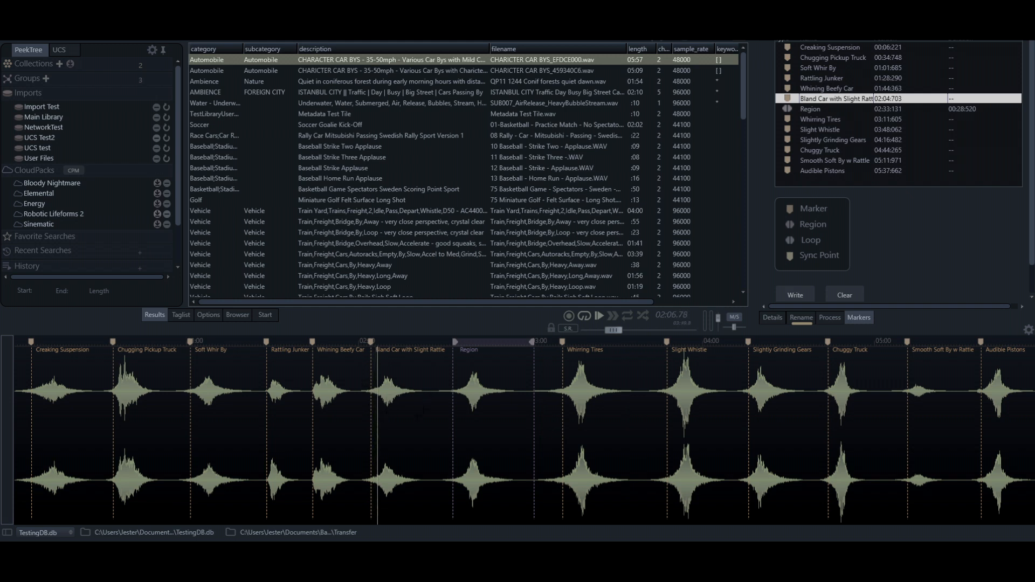
click(490, 345)
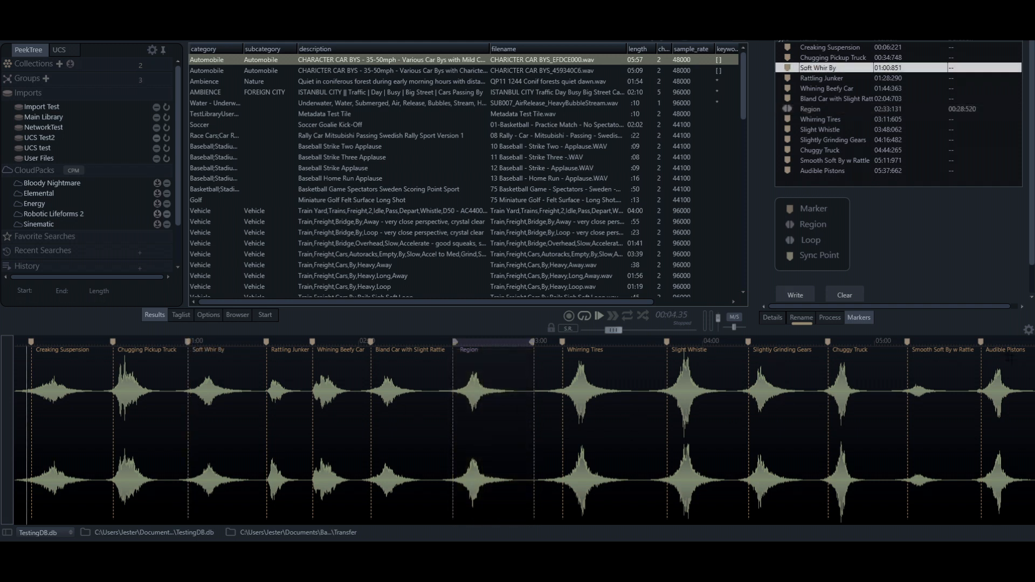
Toggle the Hide Markers option in the waveform settings.
click(1028, 331)
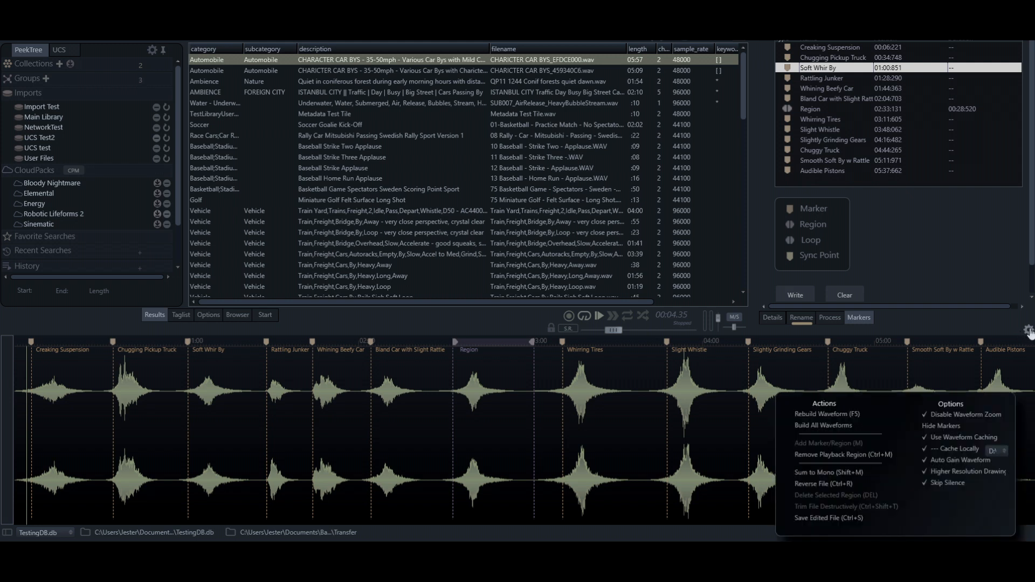
click(934, 427)
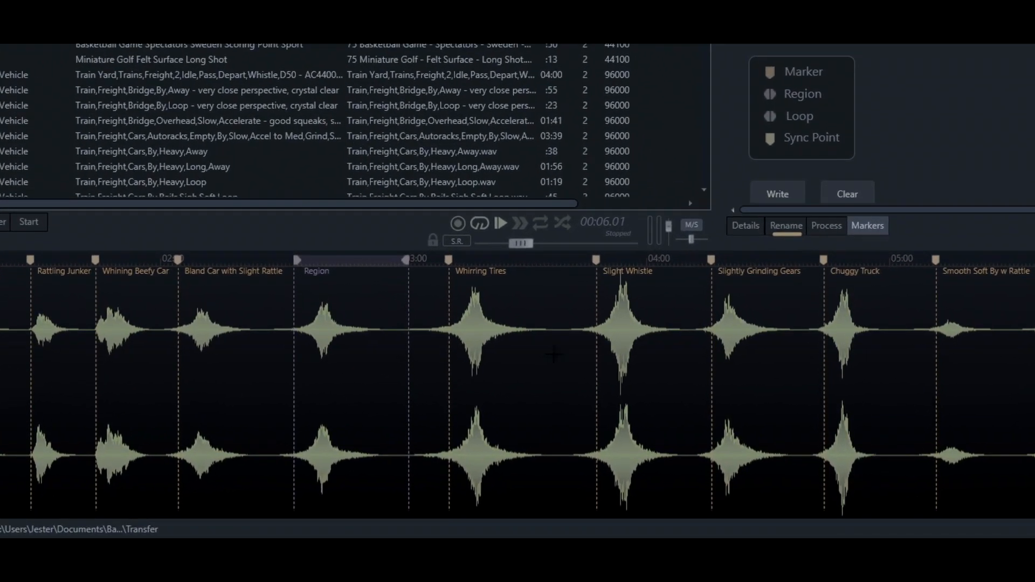
Add a sync point between the Whirring Tires and Slight Whistle markers, then remove it.
alt+click(516, 316)
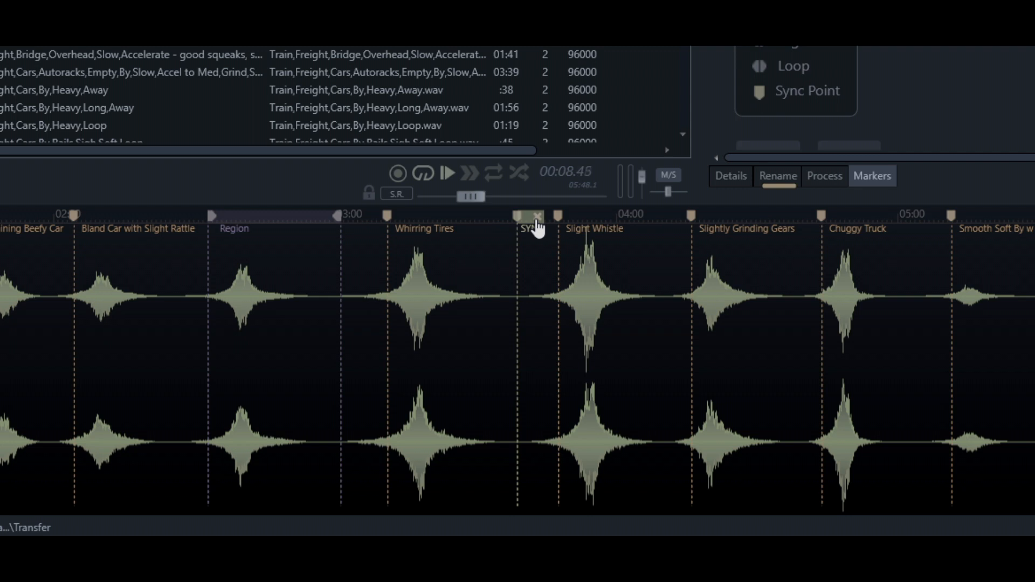
click(538, 219)
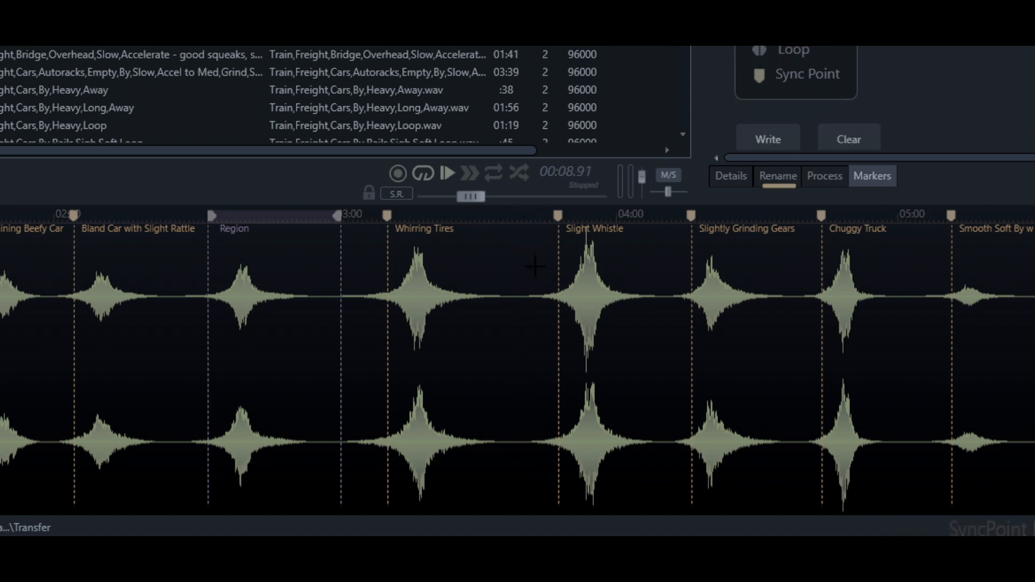
Place a playback trigger point at about 03:39, then another at about 03:36 before Slight Whistle, and test playback from it.
shift+click(519, 366)
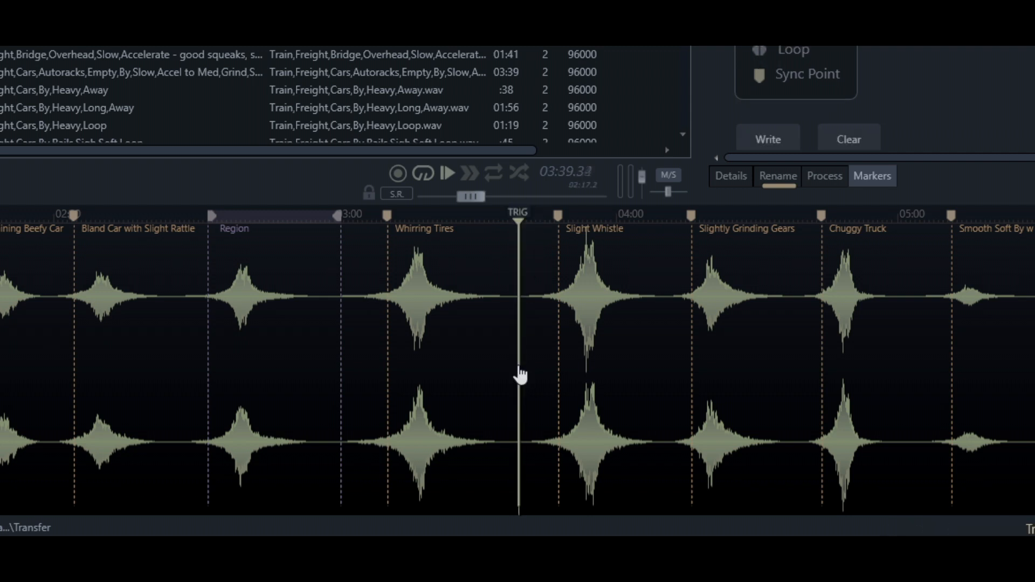
key(space)
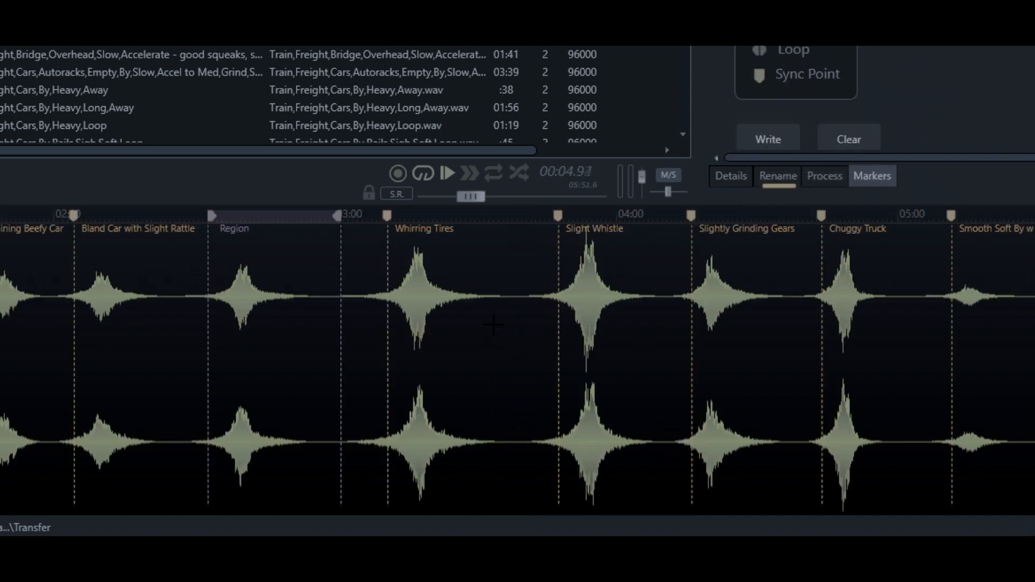
click(493, 325)
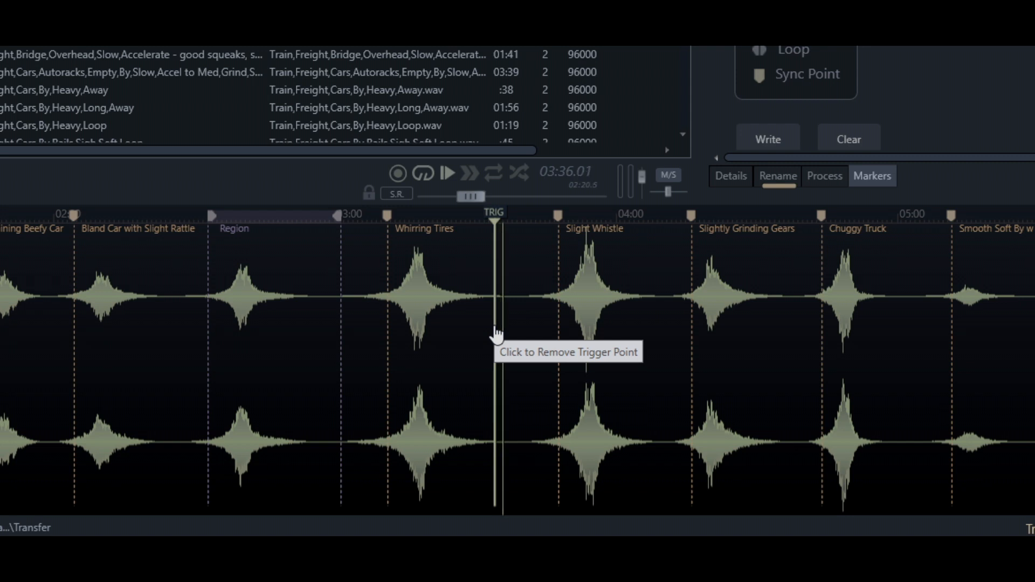
key(space)
key(space)
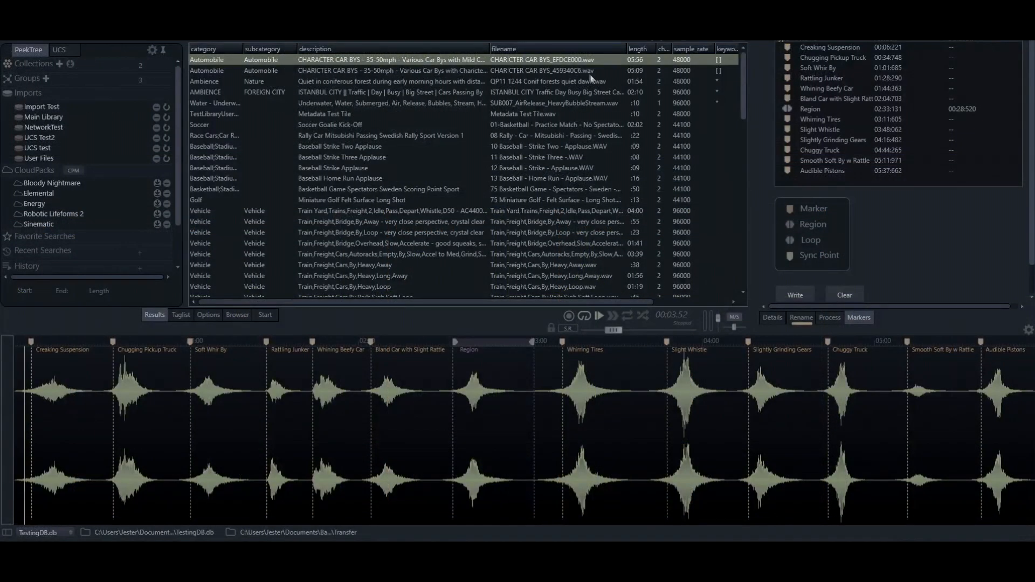
Play SUB007_AirRelease_HeavyBubbleStream.wav several times from the results, stopping and restarting playback to test Skip Silence.
click(570, 102)
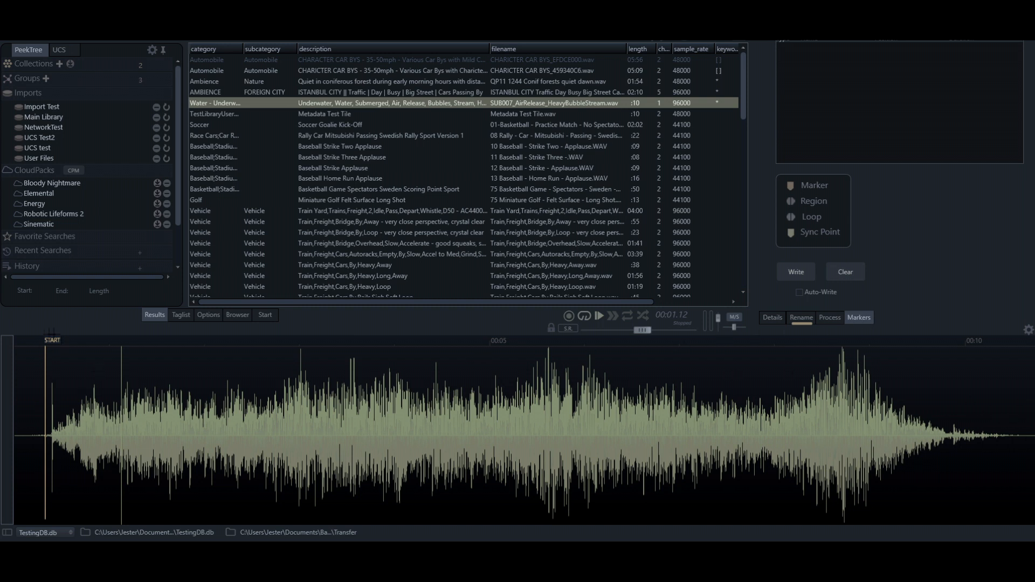
click(471, 102)
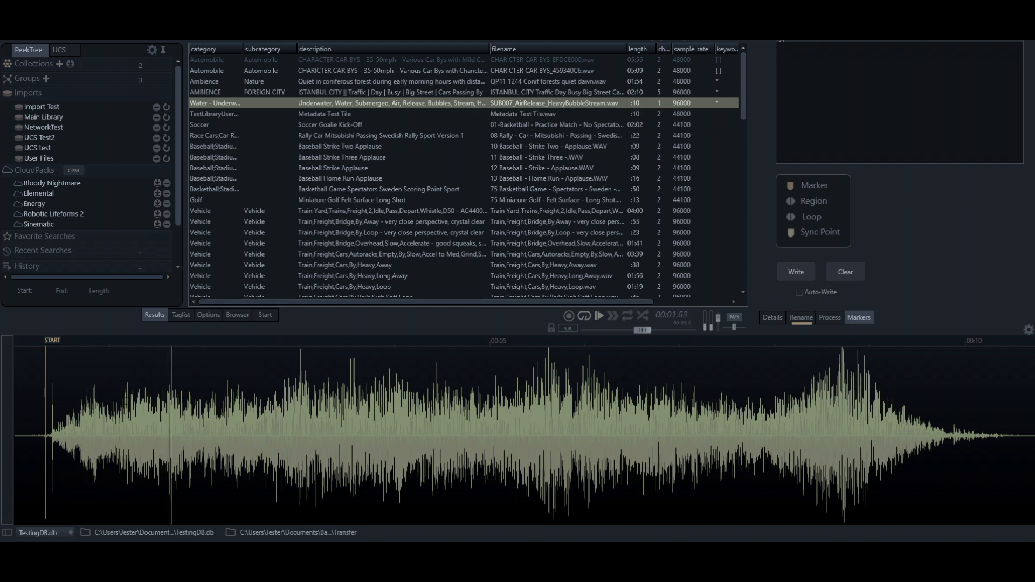
click(480, 102)
key(space)
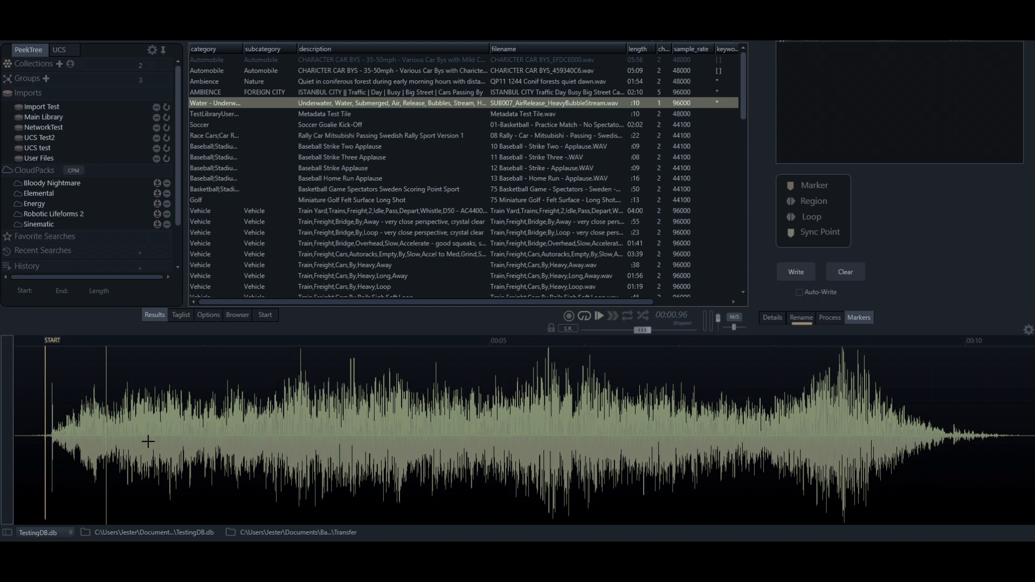
key(space)
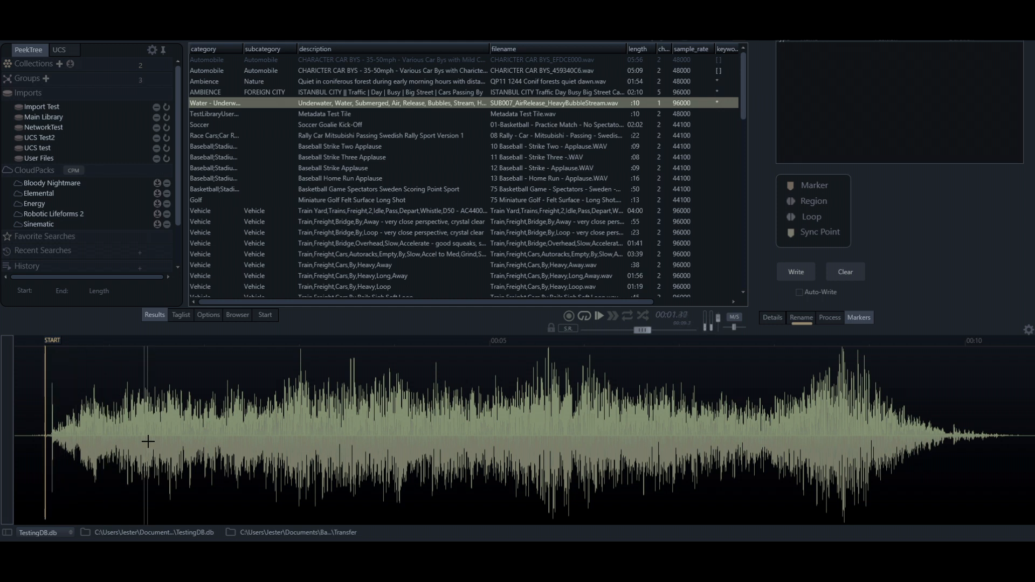
key(space)
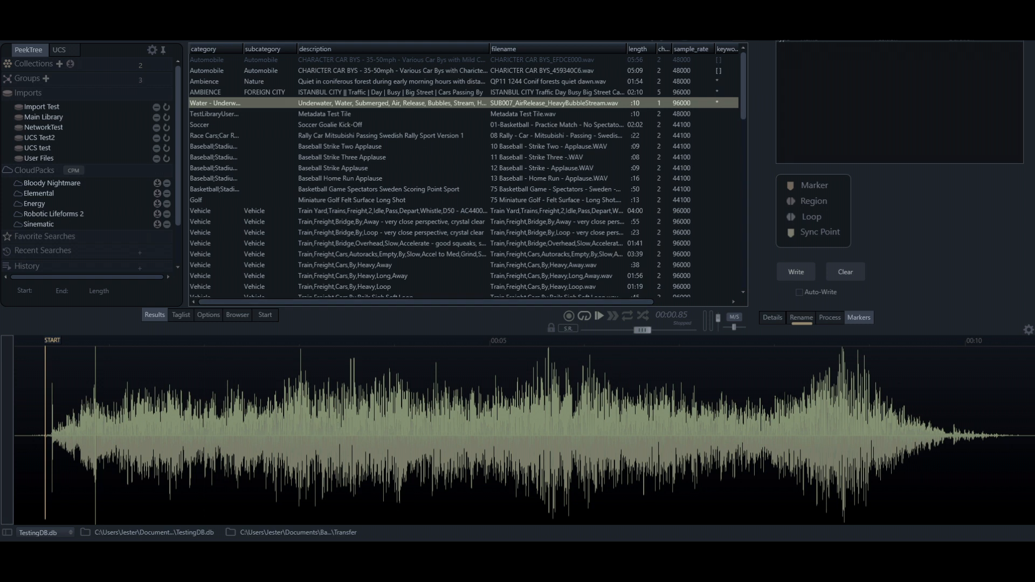
Turn off Skip Silence in the waveform options and play SUB007_AirRelease_HeavyBubbleStream.wav again.
click(1027, 329)
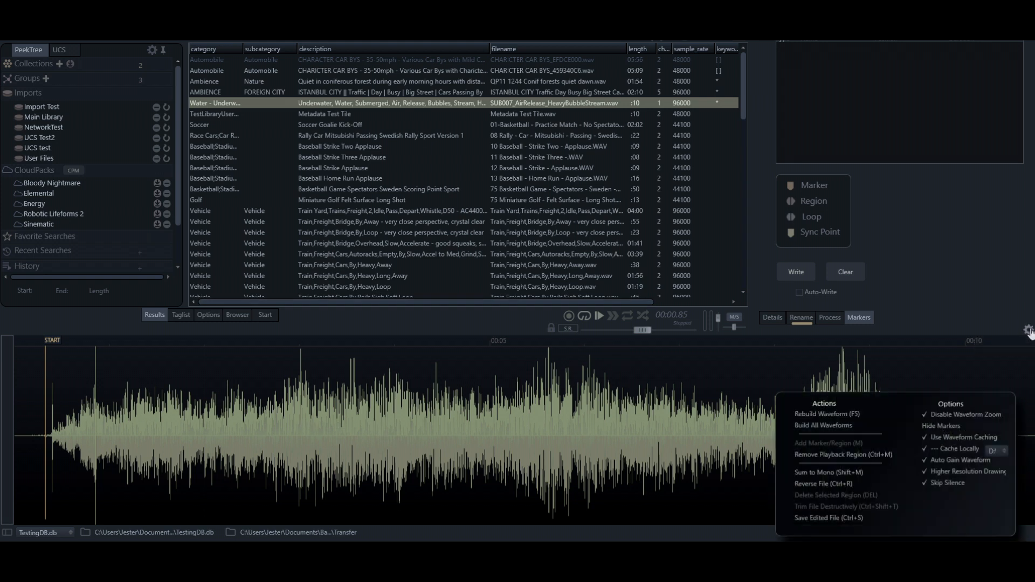
click(943, 483)
click(266, 102)
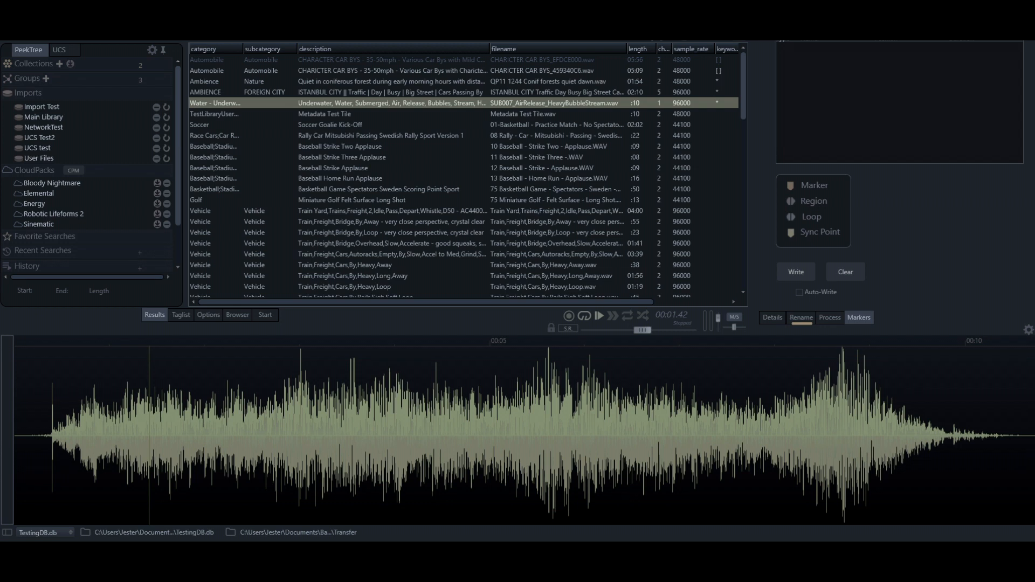
Spot the full bubble stream file into REAPER, then select about 4.44 to 6.58 seconds, play it and spot that selection.
key(s)
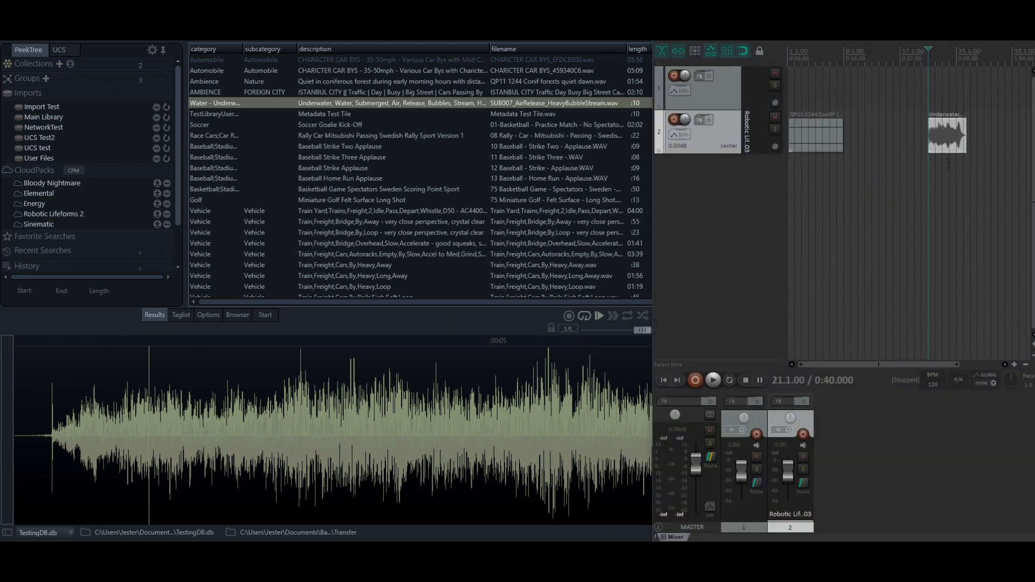
click(934, 125)
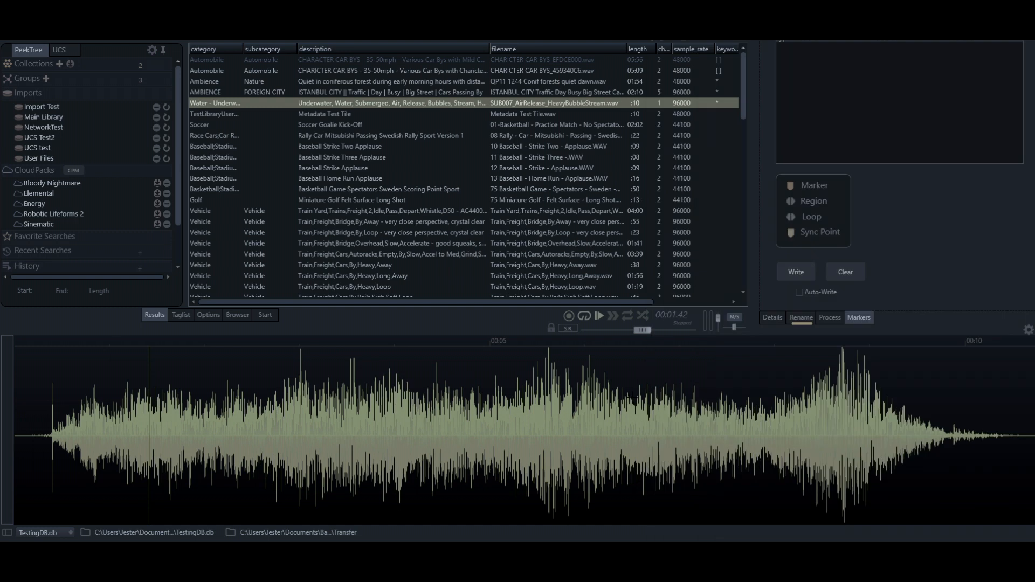
drag(638, 398, 436, 399)
key(space)
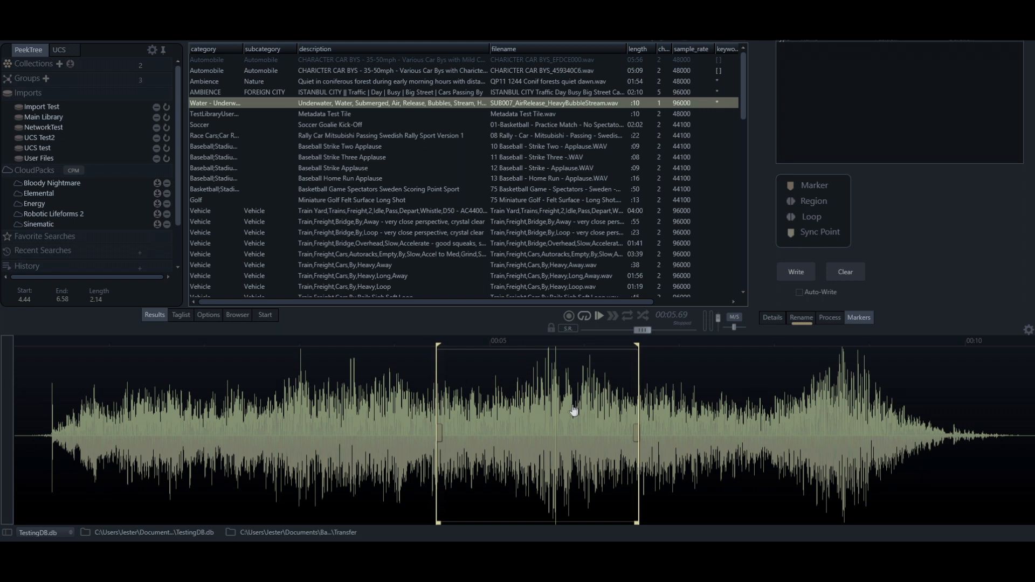
key(s)
Place the selected bubble stream section directly on REAPER's second track, then place it again further along the timeline.
drag(12, 453, 878, 142)
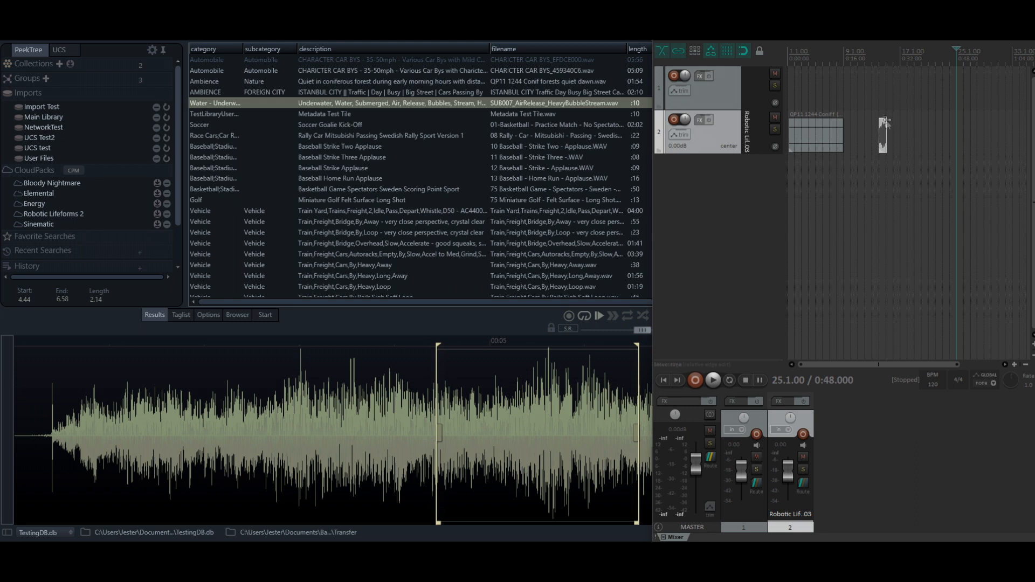
click(493, 305)
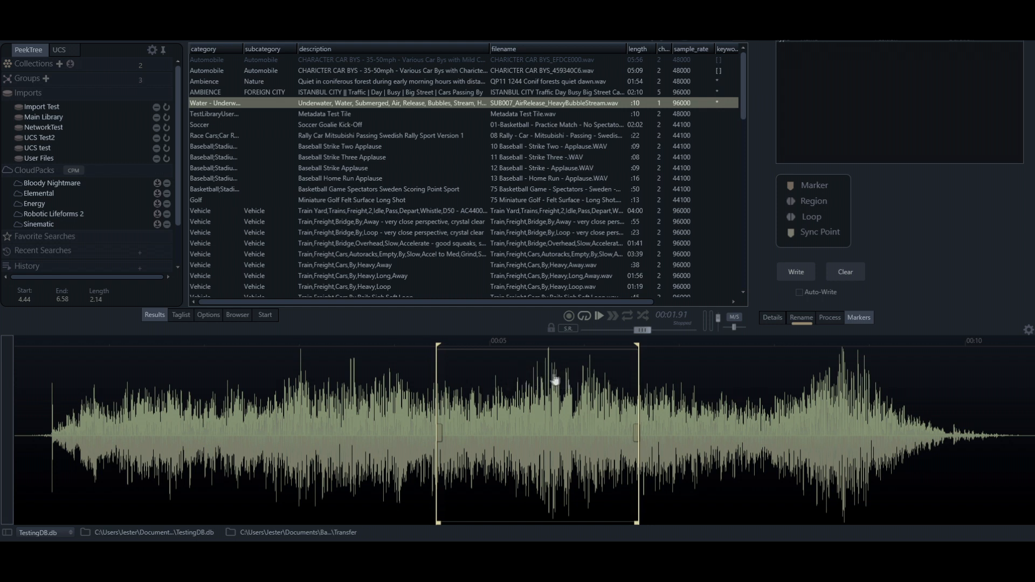
drag(529, 373, 916, 132)
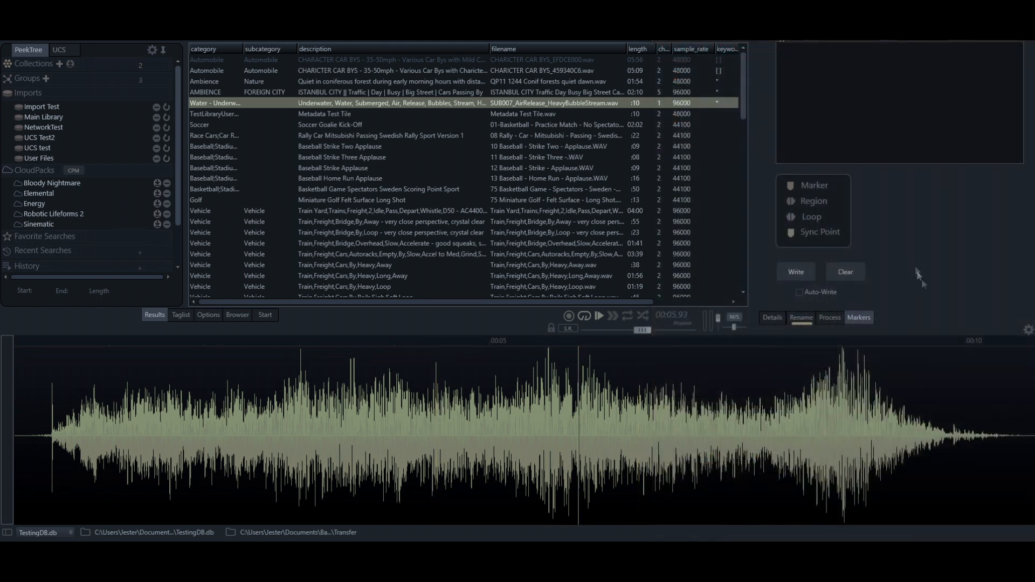
Reverse the bubble stream file and play the reversed audio.
click(1027, 331)
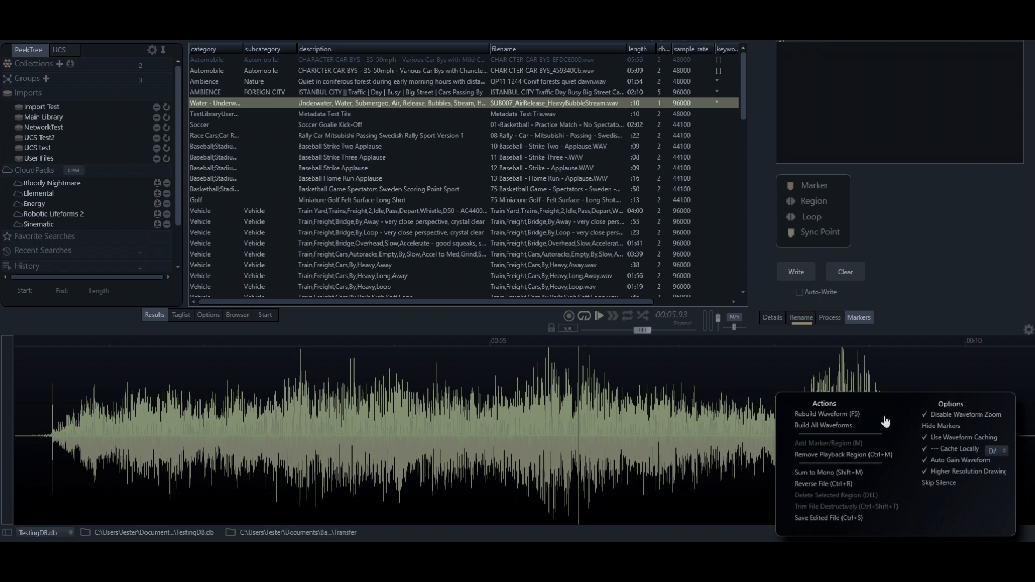
click(839, 484)
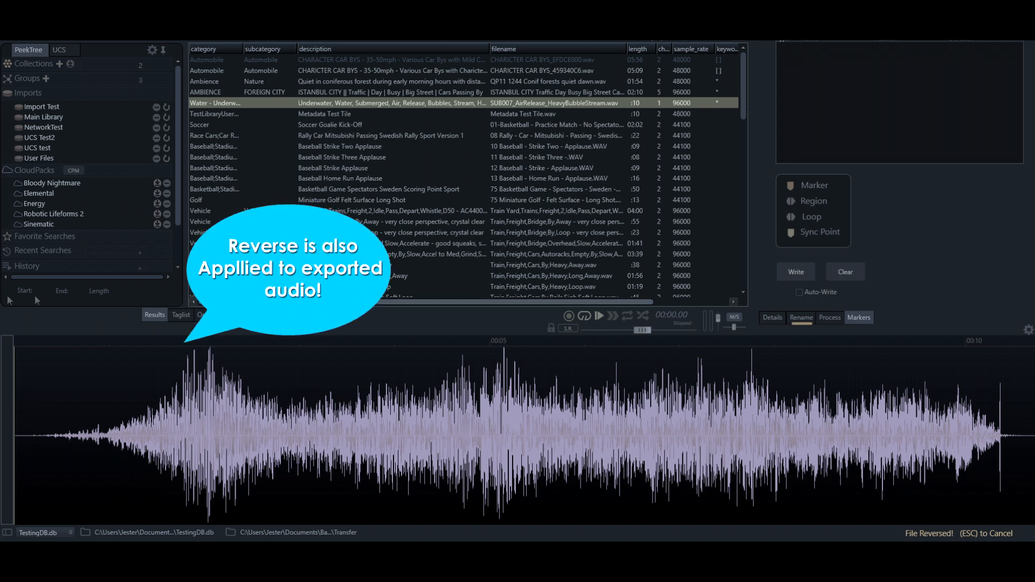
key(space)
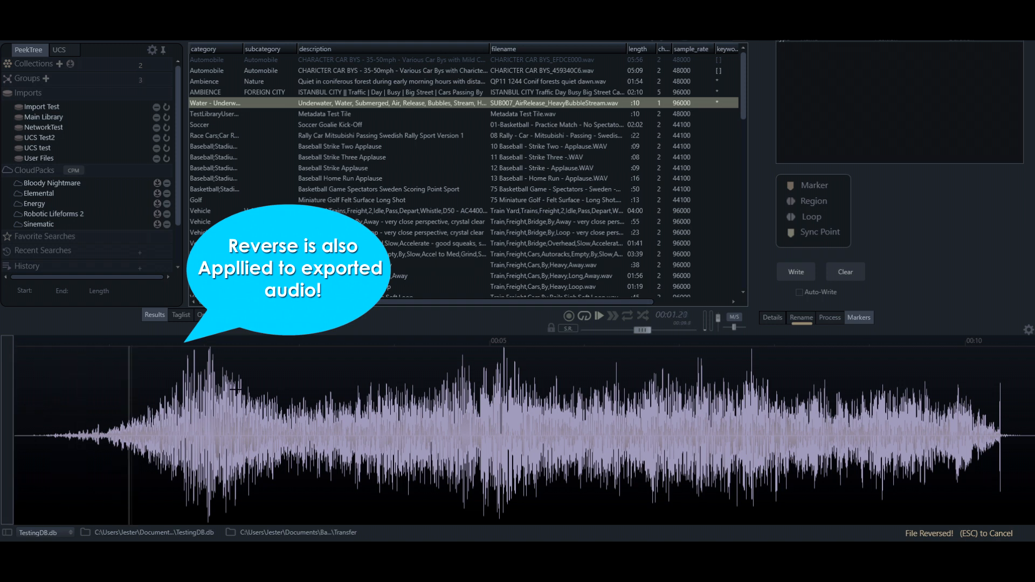
Bring up the waveform actions, then load the Autoracks train file and Train,Freight,Cars,By,Heavy,Away.wav and stop playback.
right_click(776, 391)
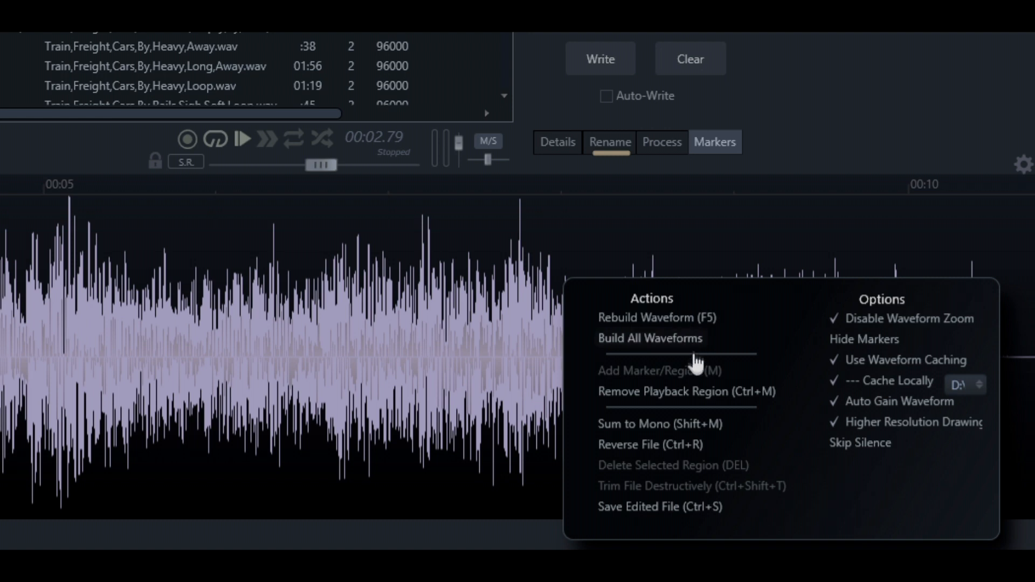
click(232, 35)
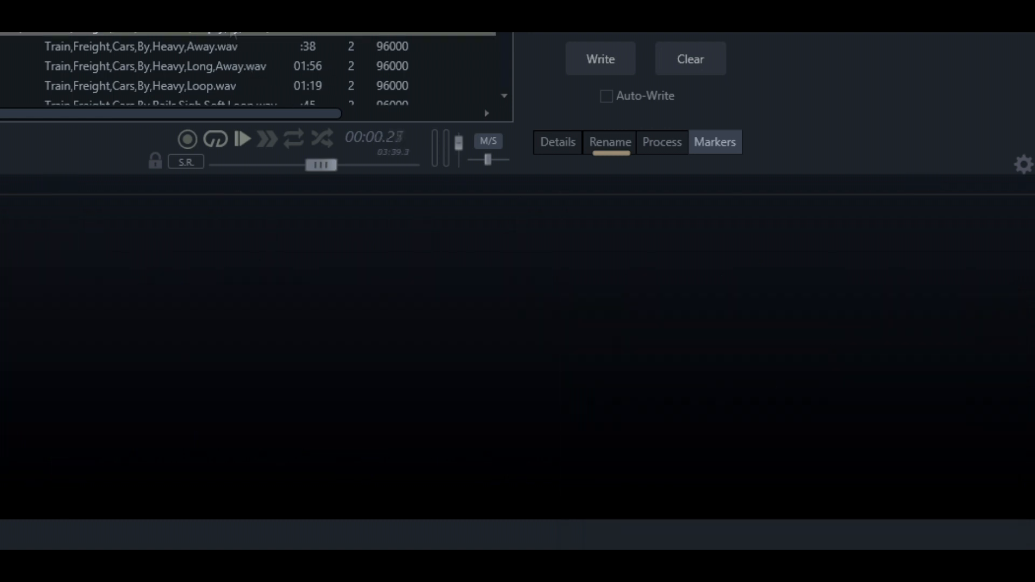
click(182, 50)
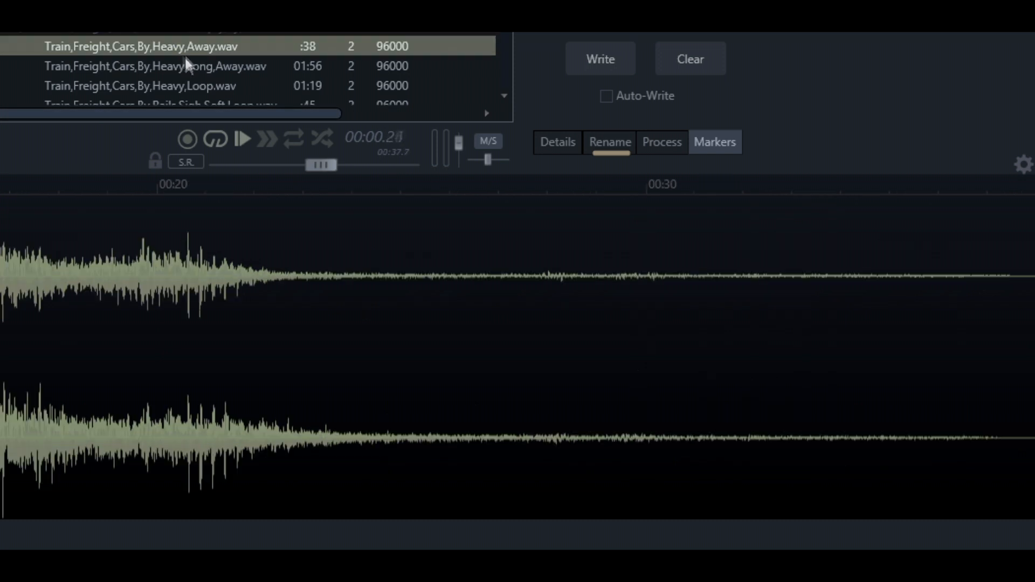
key(space)
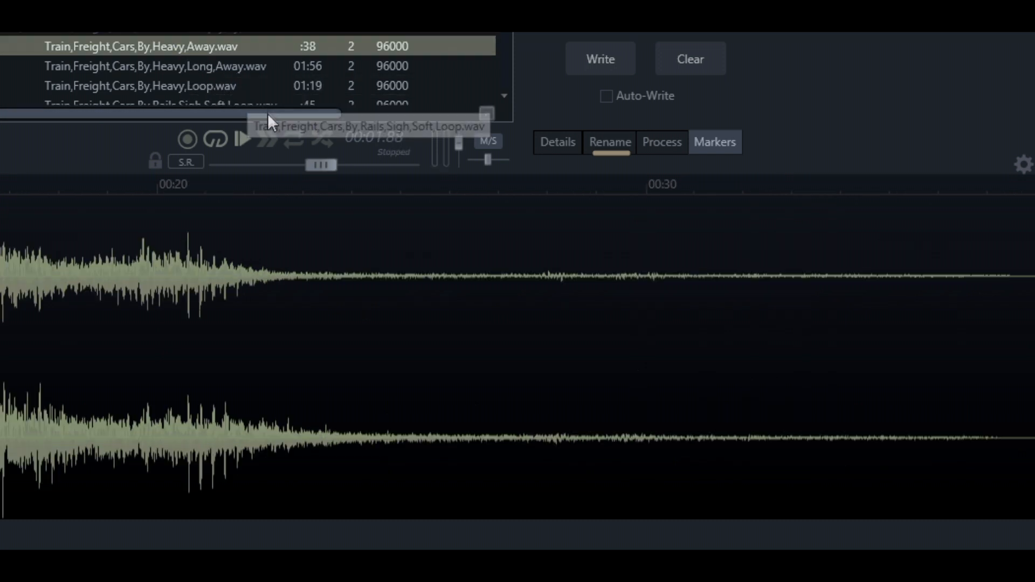
Choose D:\ as the drive for the local waveform cache.
click(1023, 168)
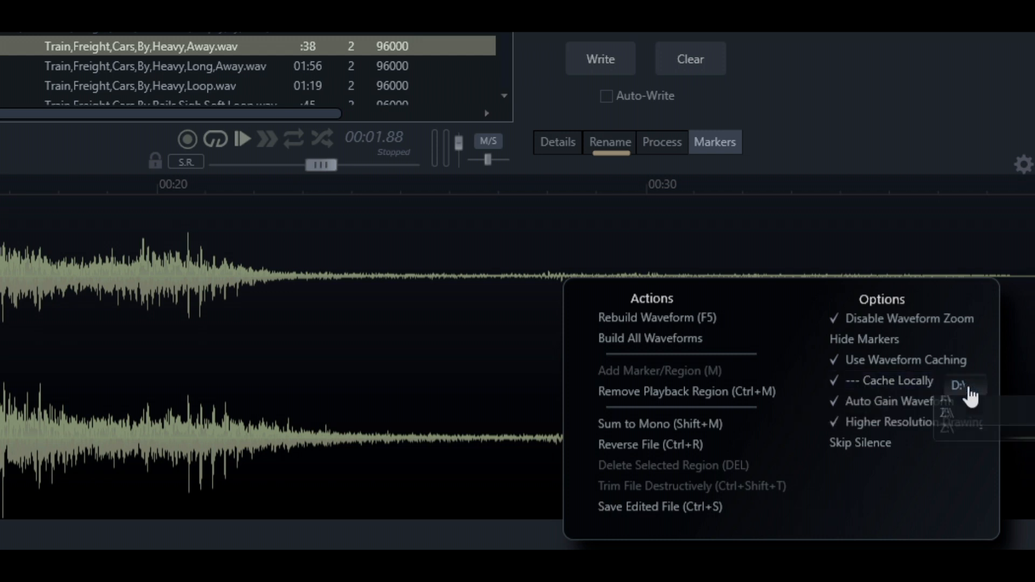
click(966, 384)
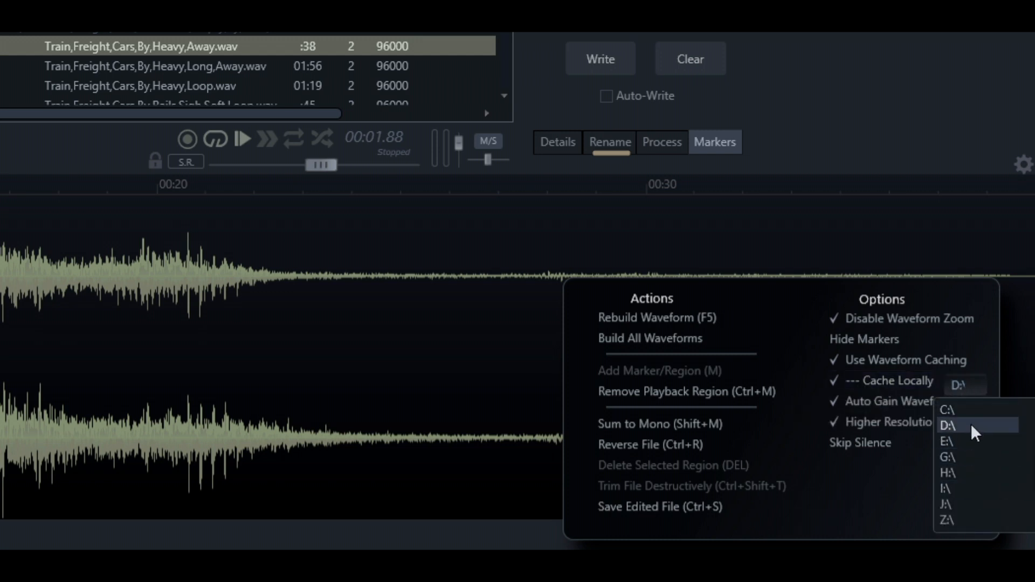
click(982, 425)
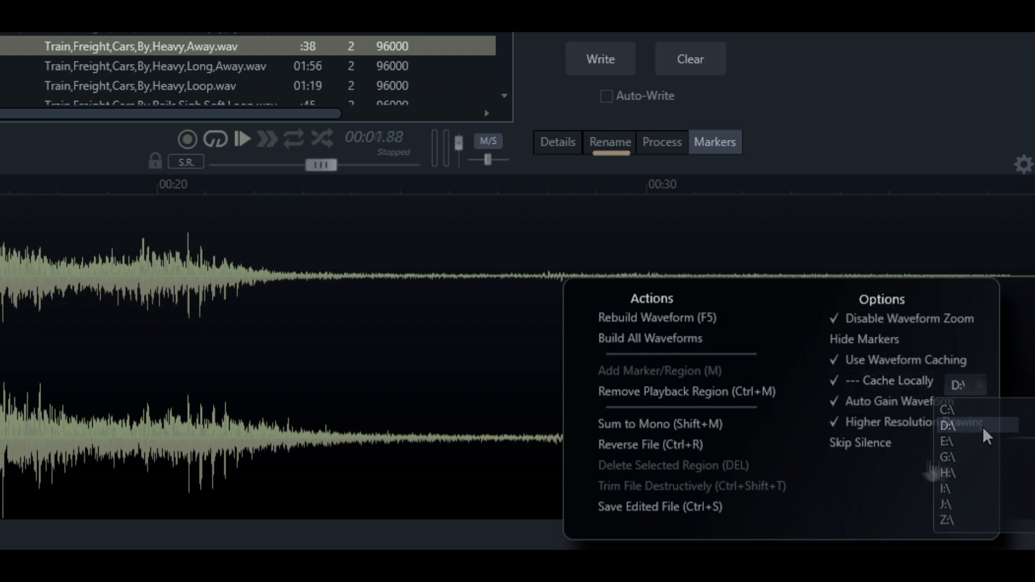
click(834, 364)
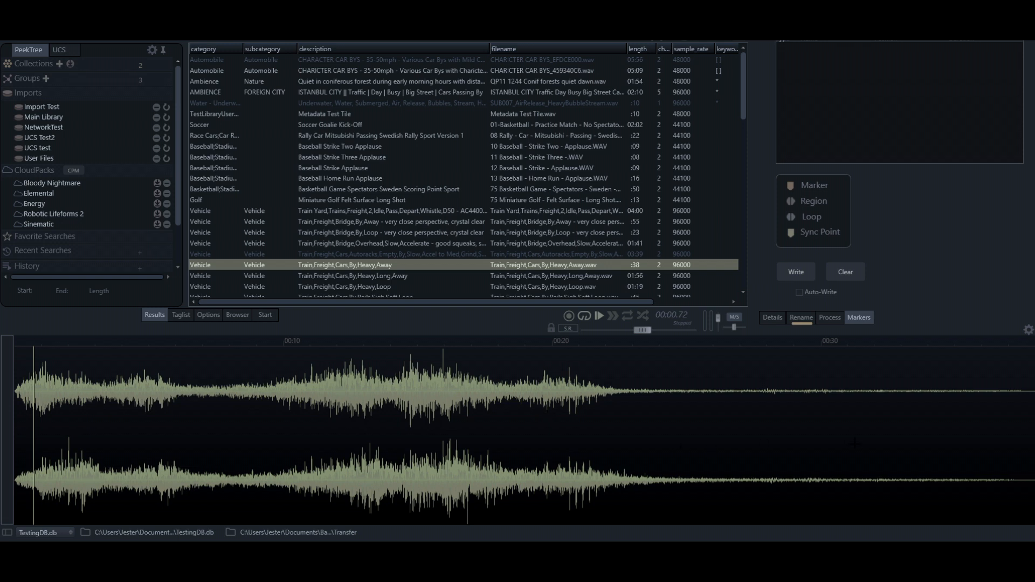
Select about 28.44 to 37.87 seconds at the end of the train file, delete that region, then cancel the edit.
drag(778, 425, 1029, 428)
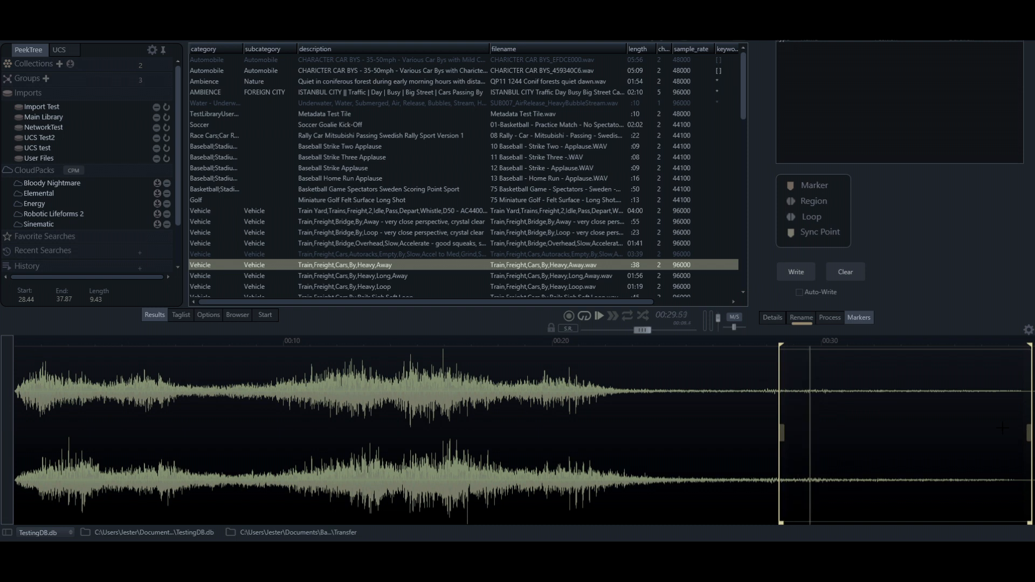
key(Delete)
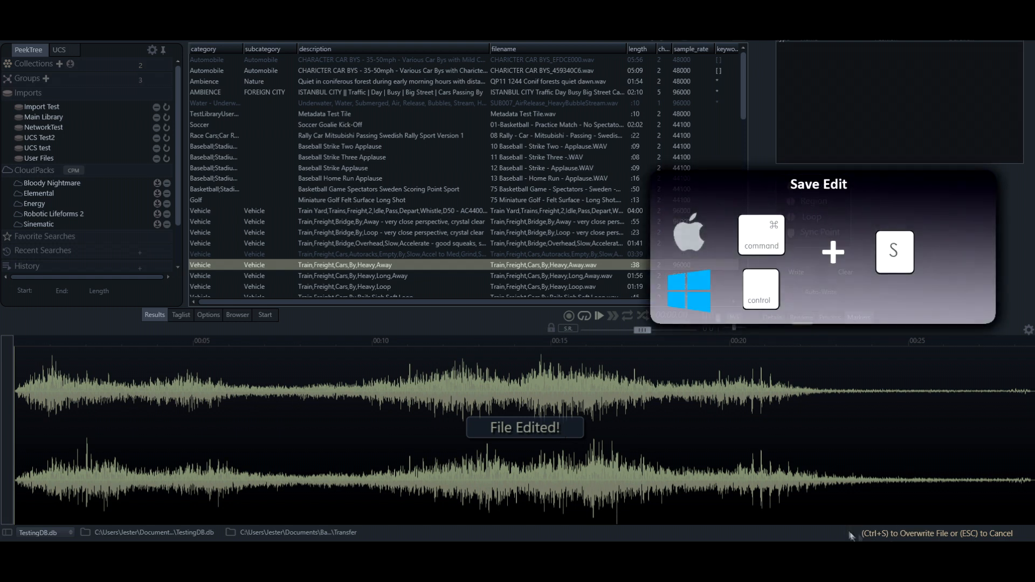
key(Escape)
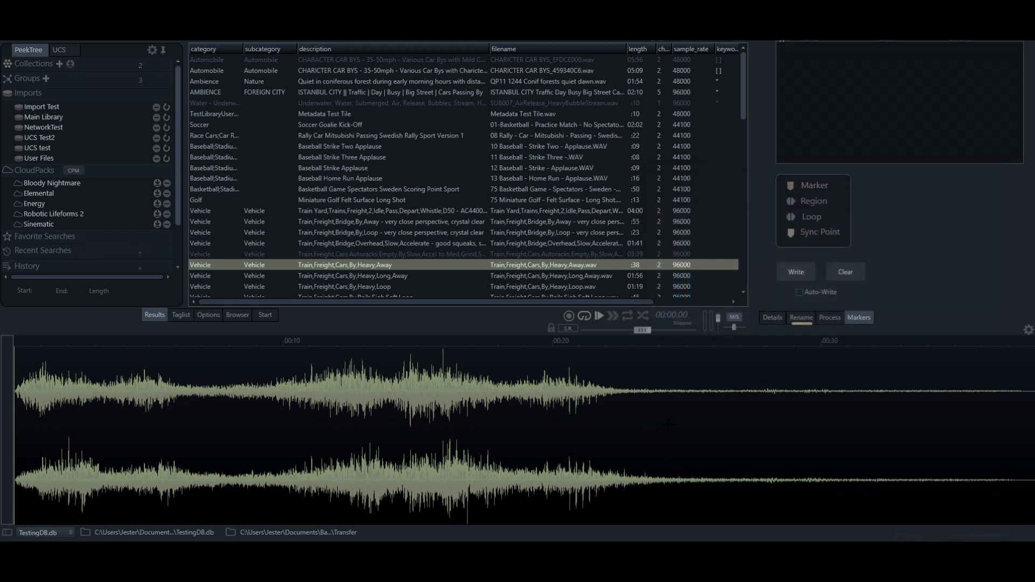
Select about 8.13 to 23.97 seconds of the train file, trim the file destructively to it, then cancel the edit.
drag(657, 437, 235, 446)
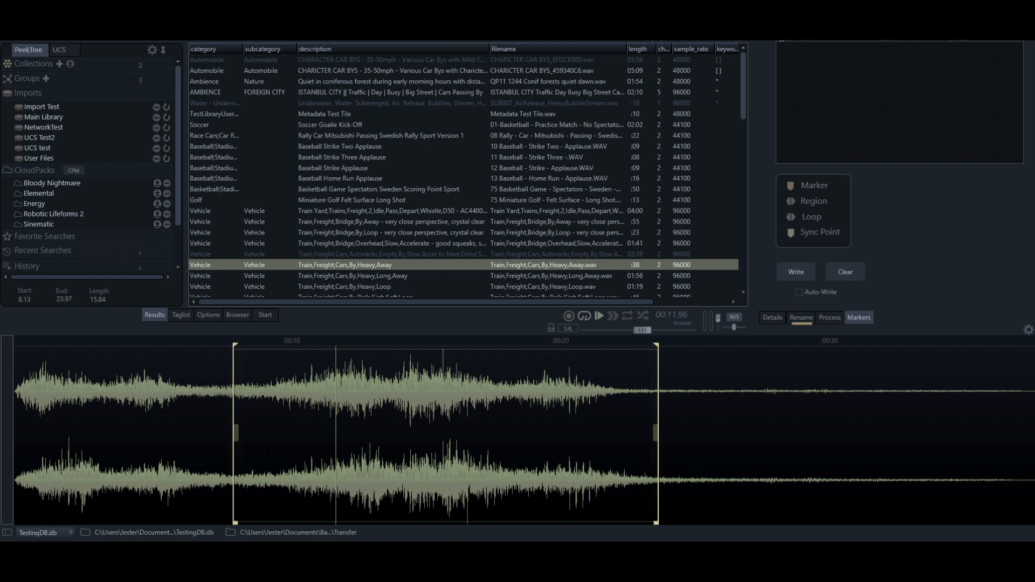
key(ctrl+shift+t)
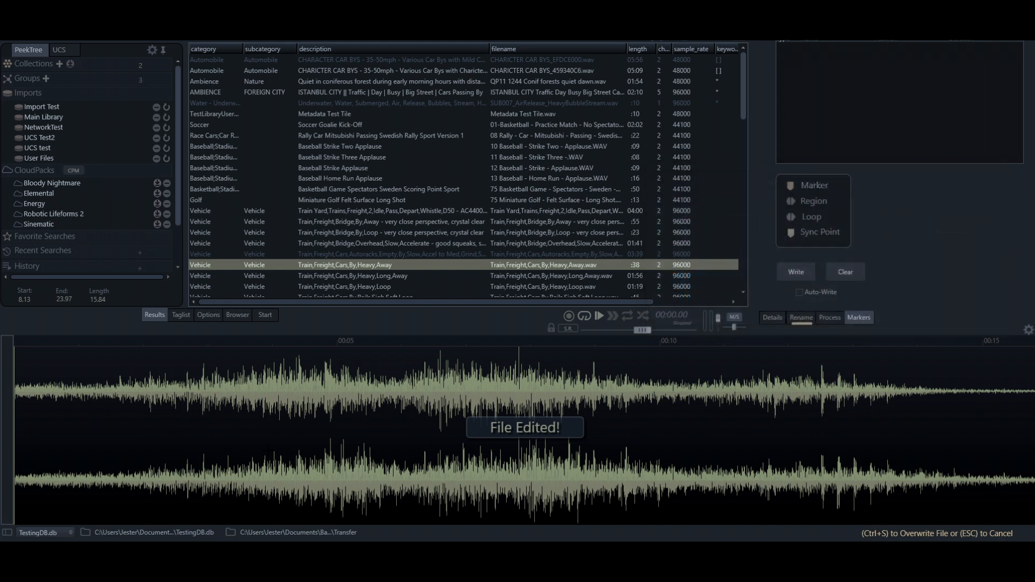
key(Escape)
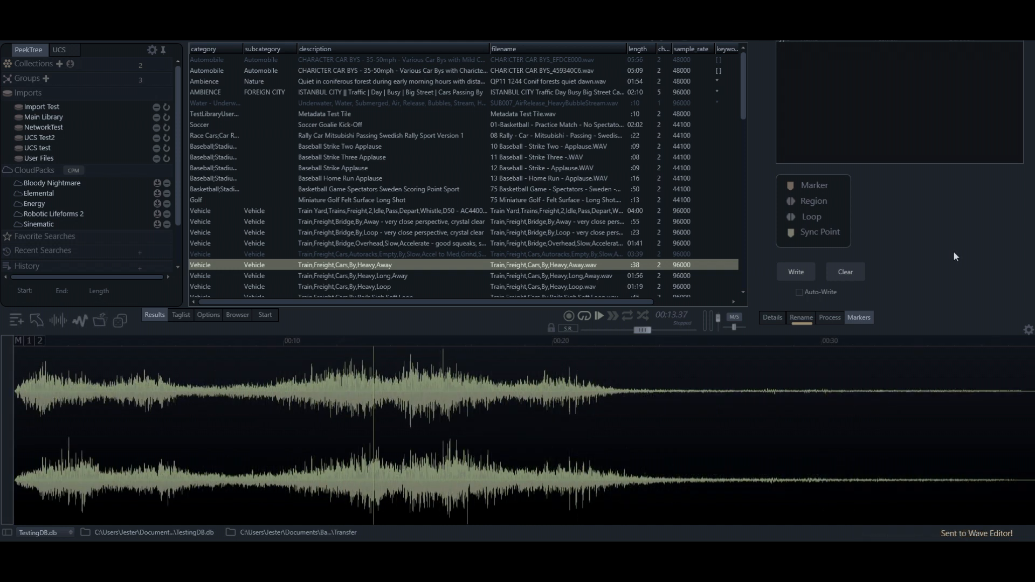
Check the external Wave Editor assignment in the options, then return to the results and view the train file in WaveLab.
click(208, 315)
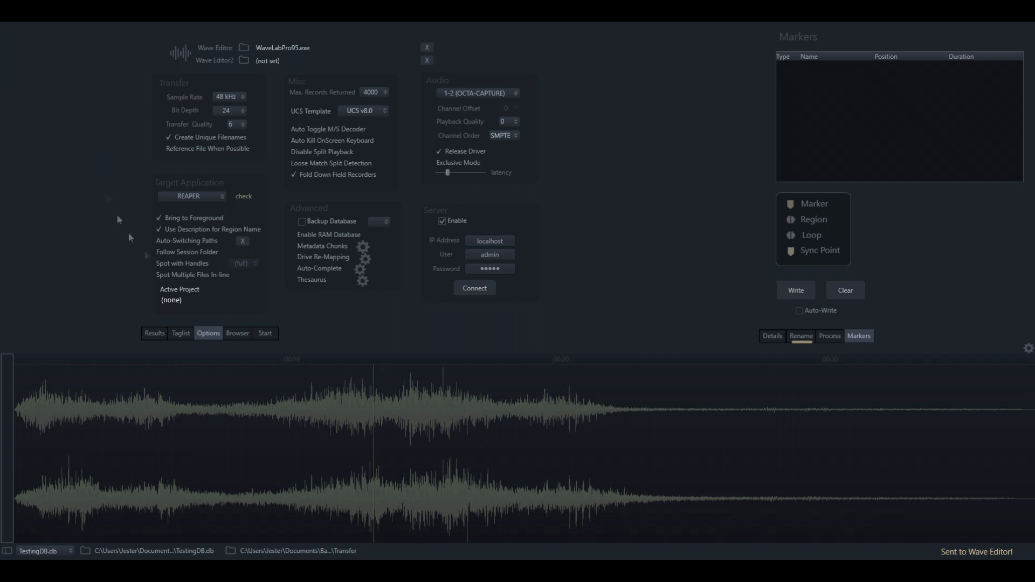
click(152, 337)
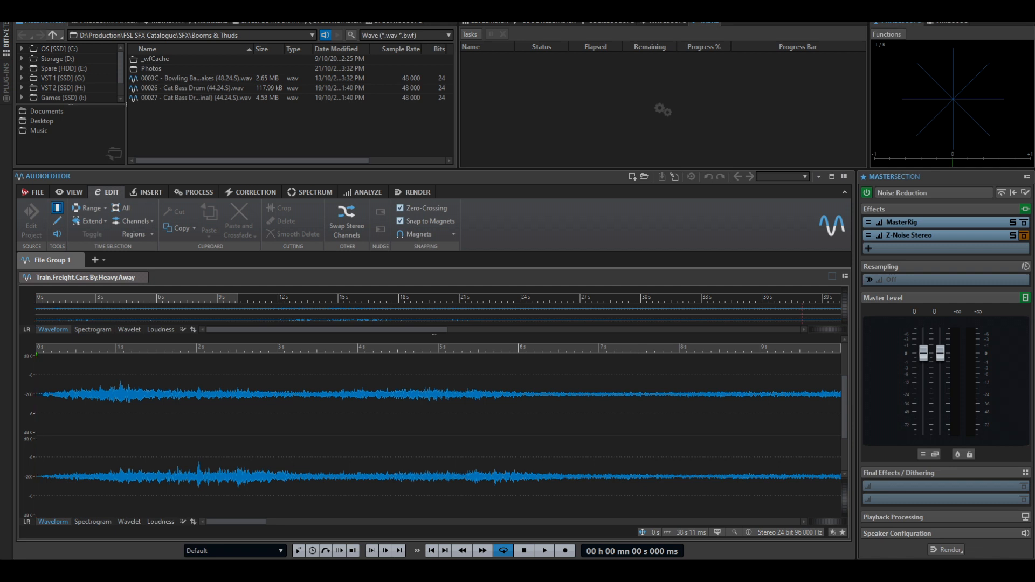
Switch from WaveLab back to BaseHead and reveal the selected train file in File Explorer.
key(alt+Tab)
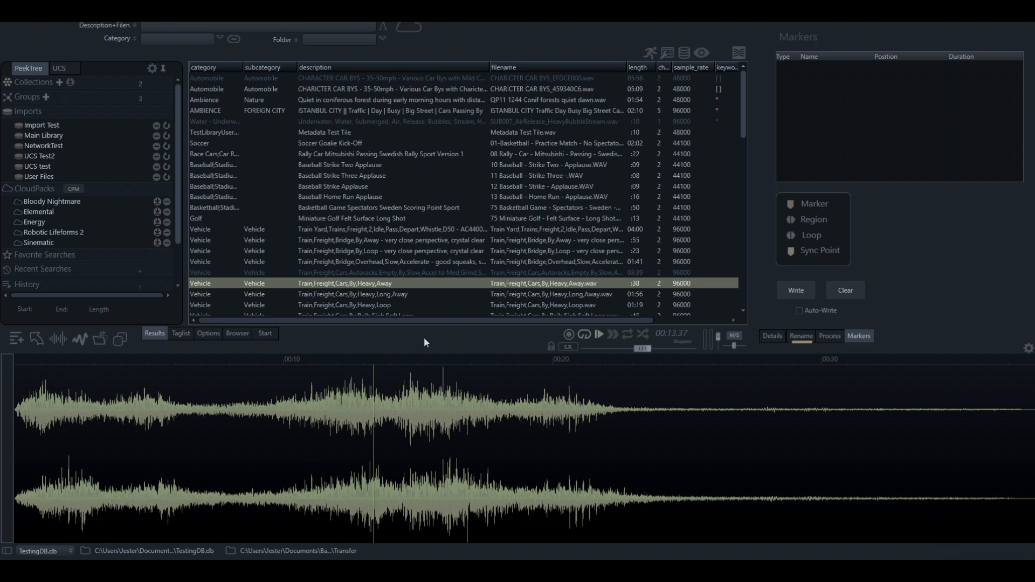
key(ctrl+r)
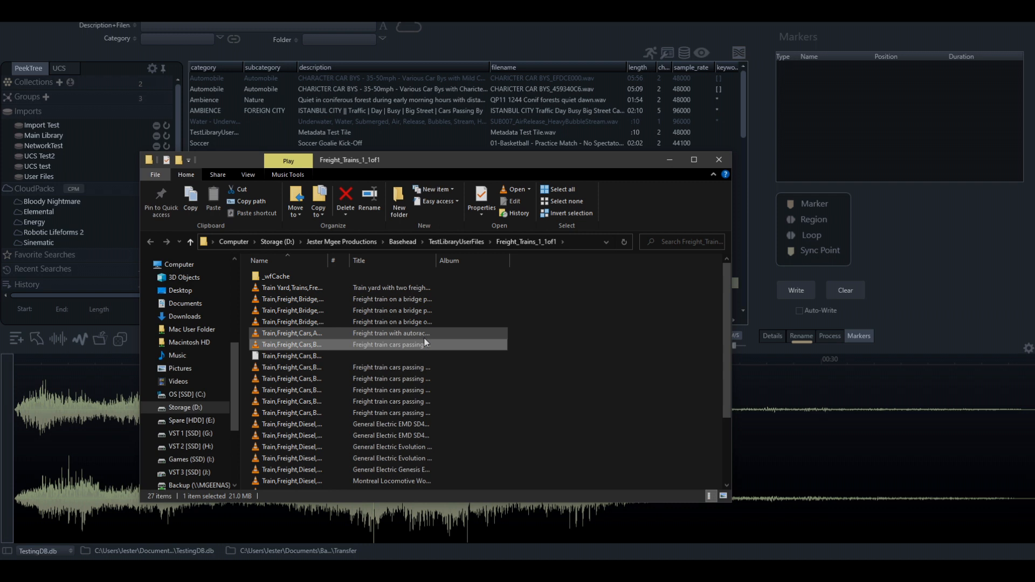